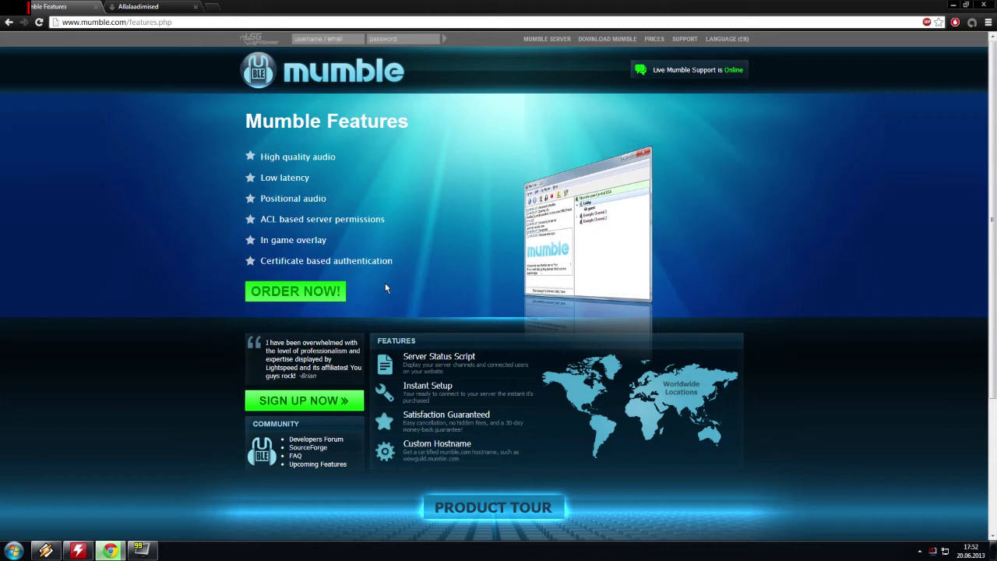
Check the Mumble download's progress, and open the Mumble server order page to review the user-limit pricing options
left_click(117, 8)
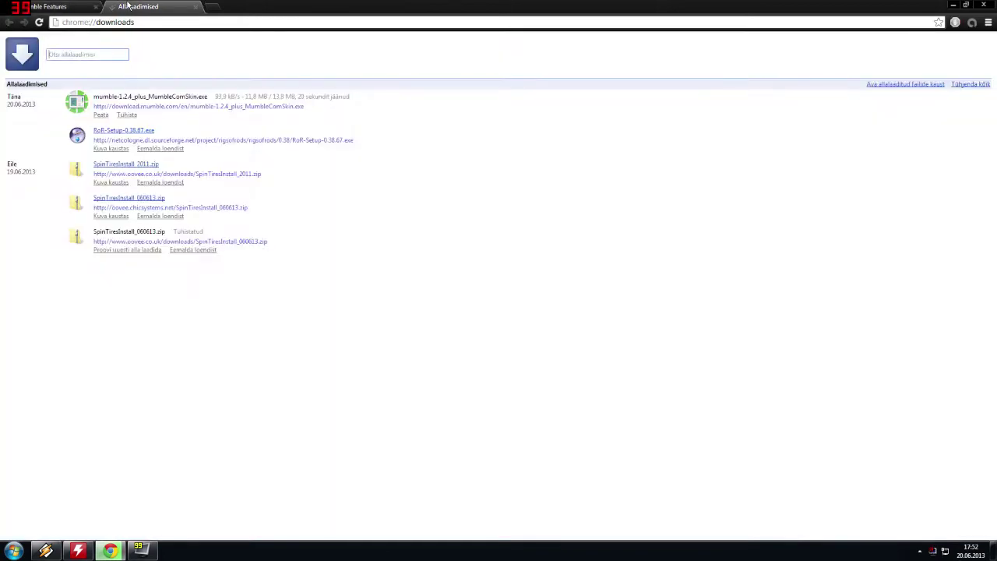
left_click(54, 6)
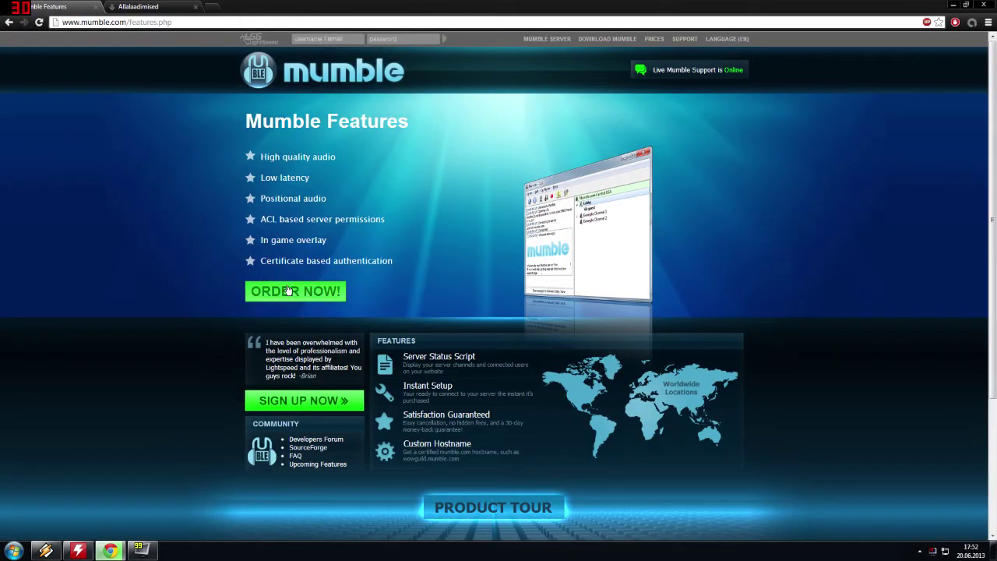
left_click(317, 293)
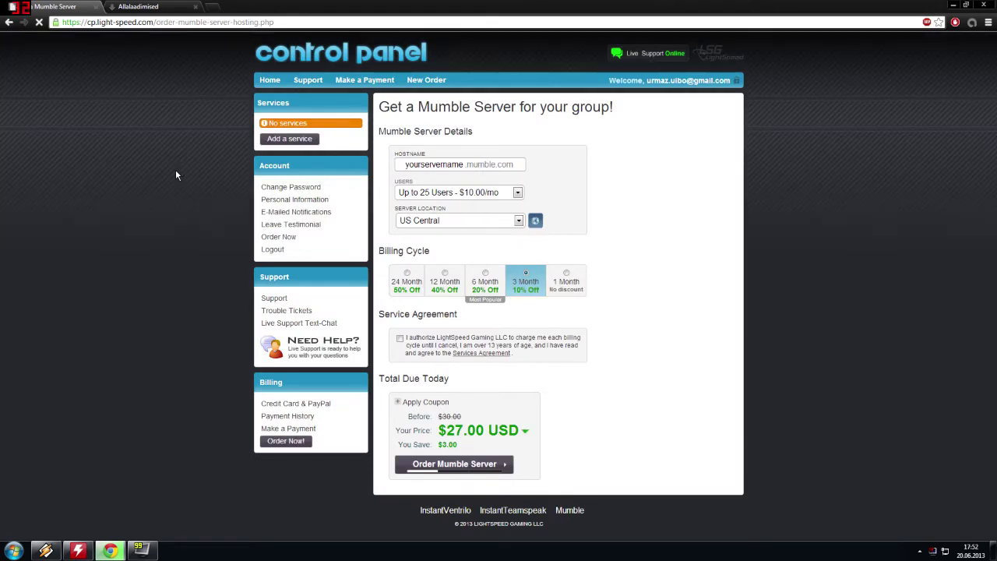
left_click(479, 195)
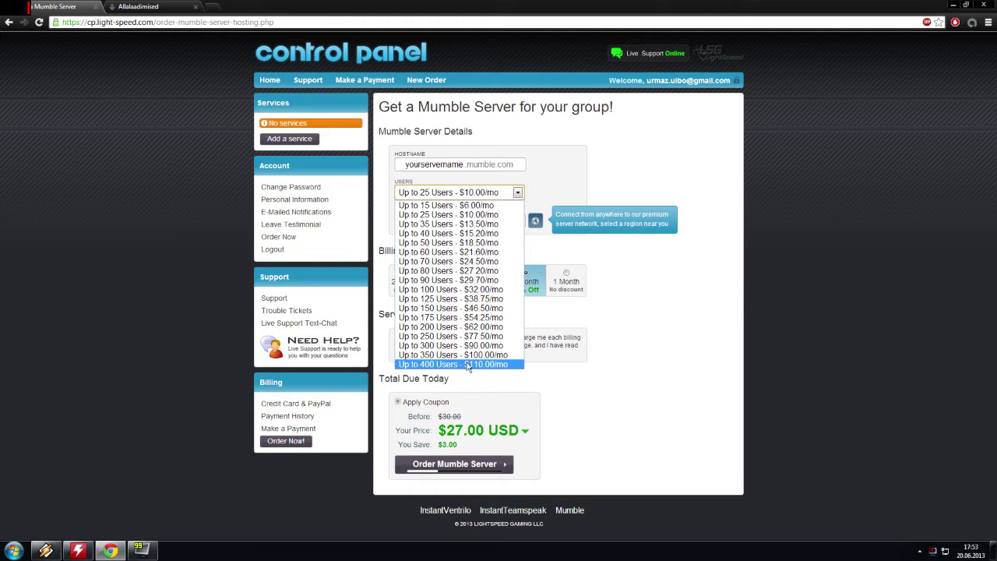
left_click(113, 242)
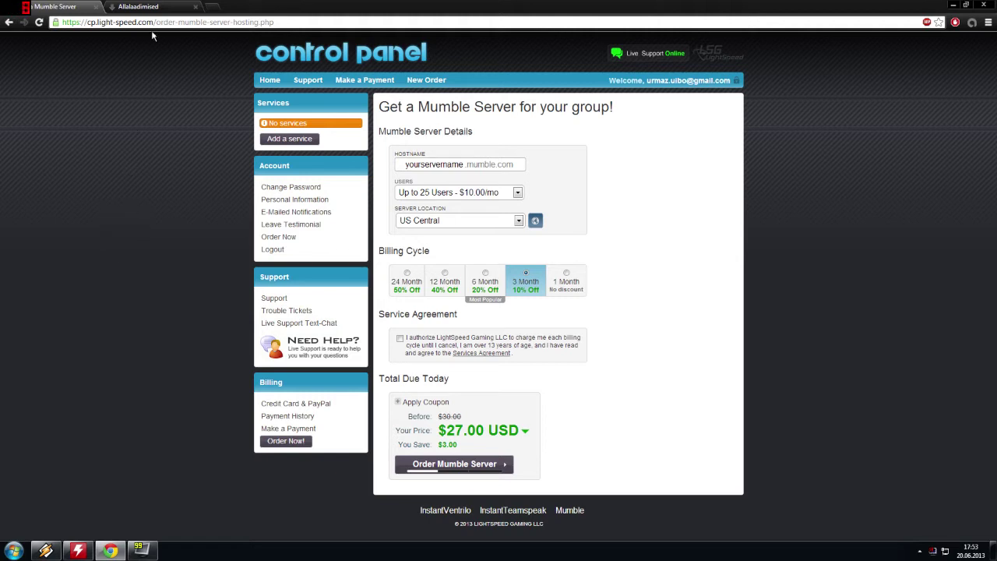
Run the downloaded mumble-1.2.4_plus_MumbleComSkin.exe and start installing the Mumble 1.2.4, Skin Files and Apply Skin components
left_click(139, 6)
left_click(151, 97)
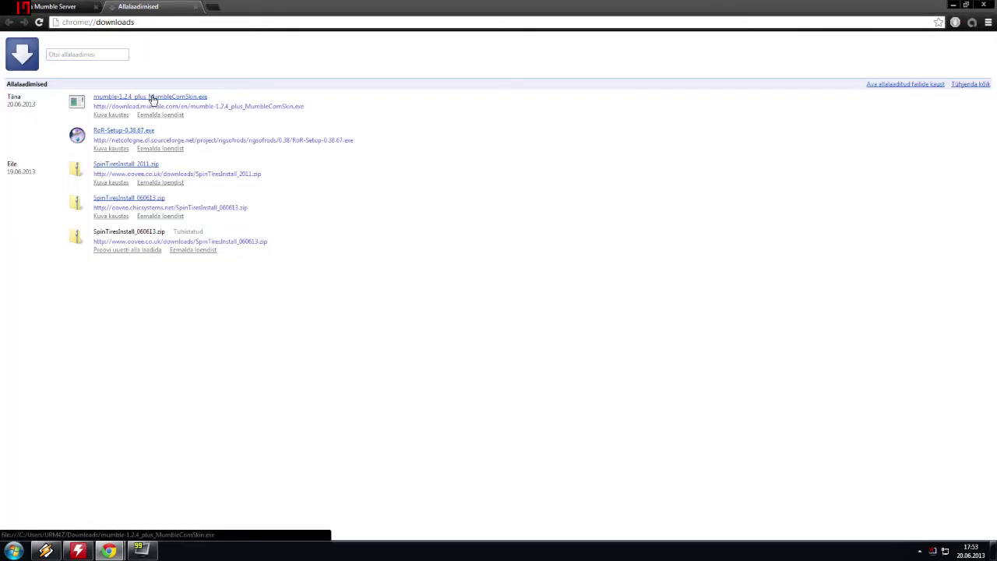
left_click(523, 283)
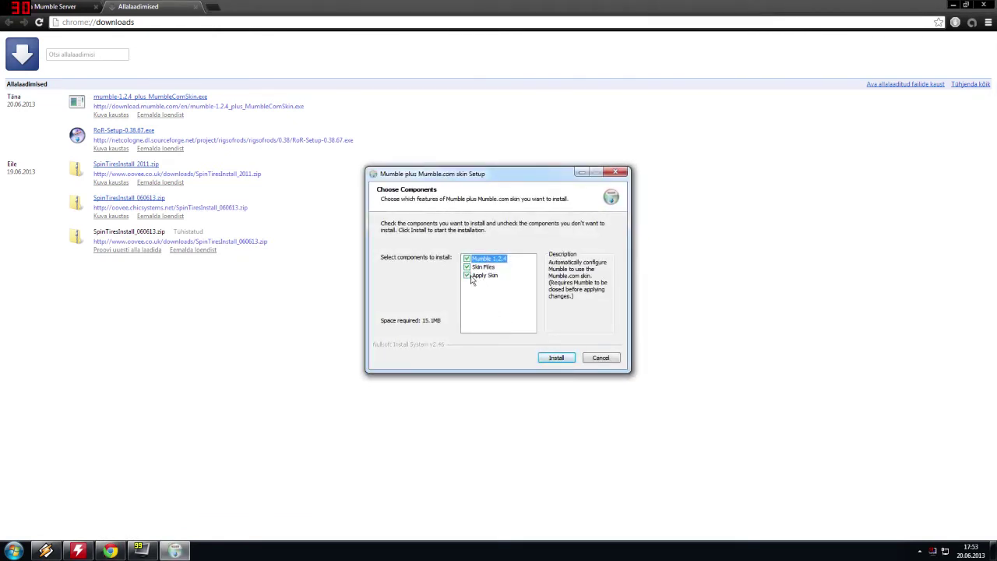
left_click(560, 362)
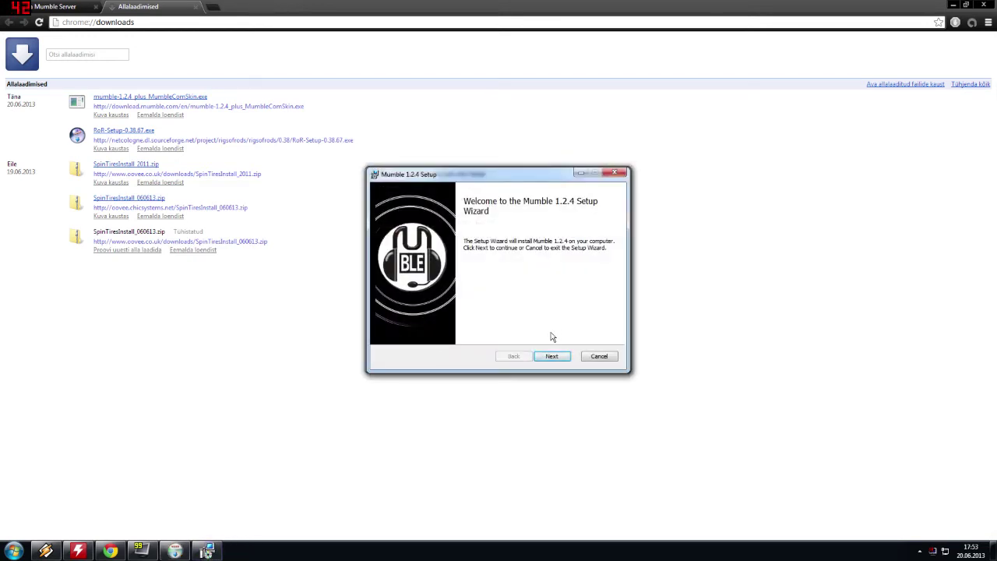
Advance the Mumble 1.2.4 setup to its license agreement, accept the terms and continue to the feature selection
left_click(552, 355)
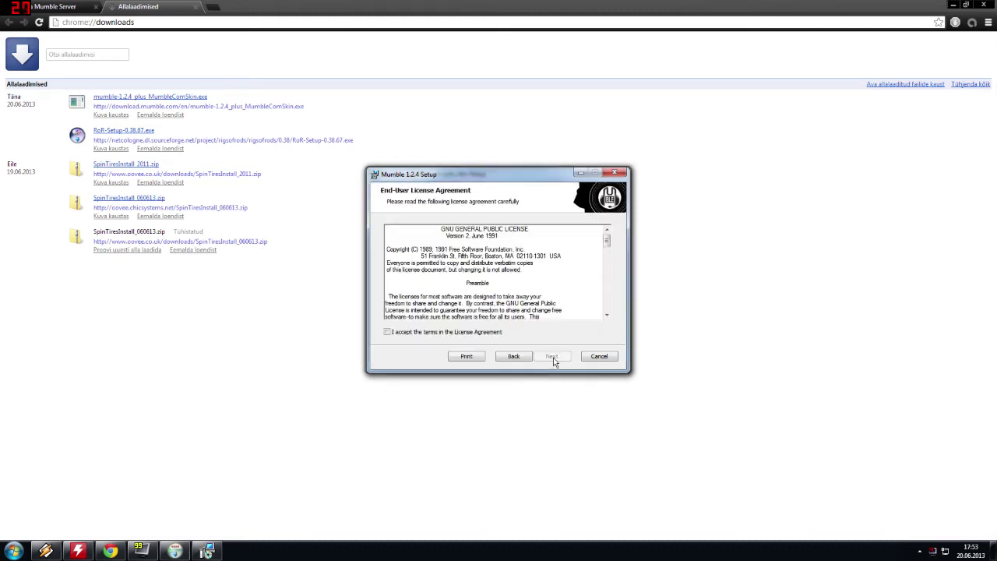
left_click(421, 333)
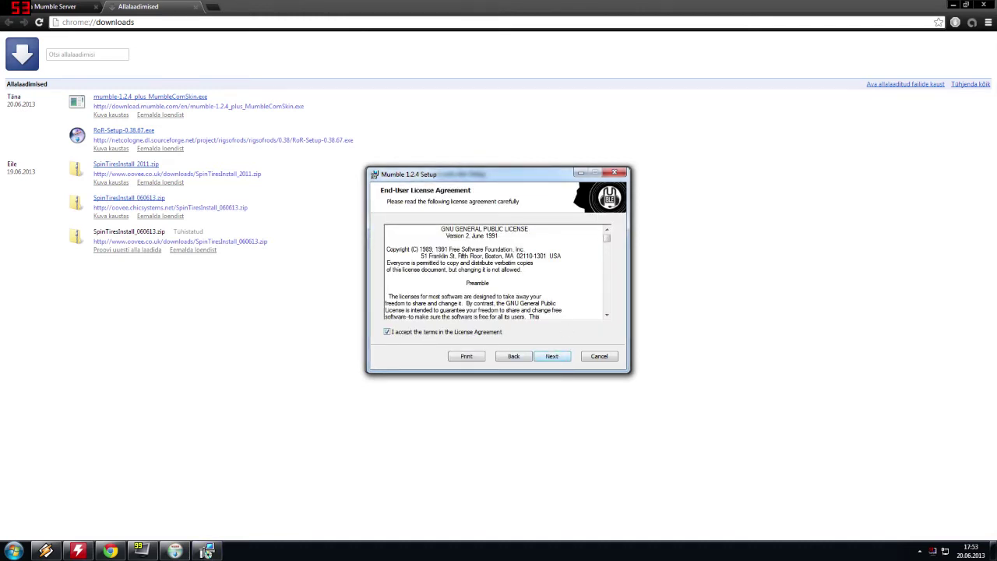
left_click_drag(607, 239, 605, 308)
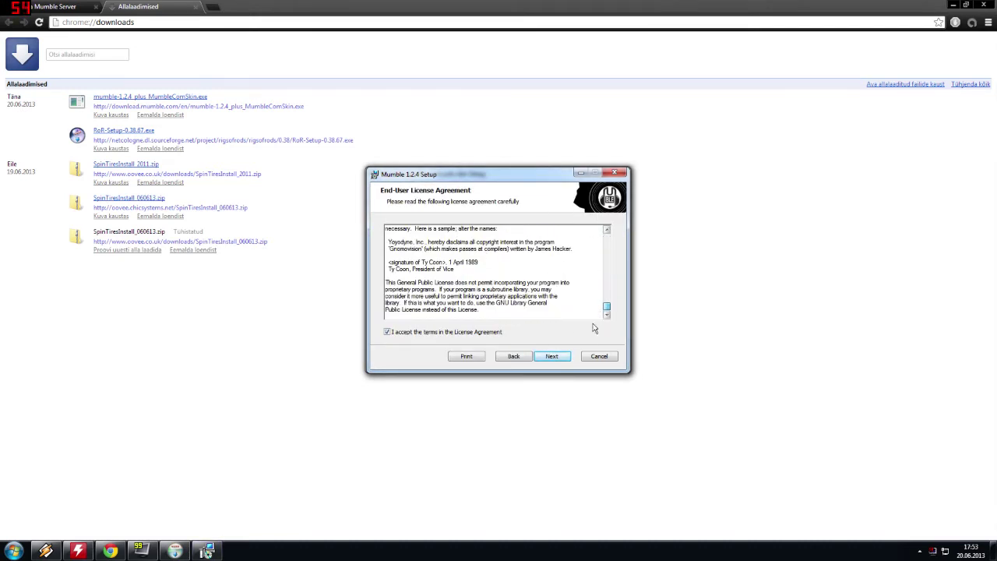
left_click(557, 357)
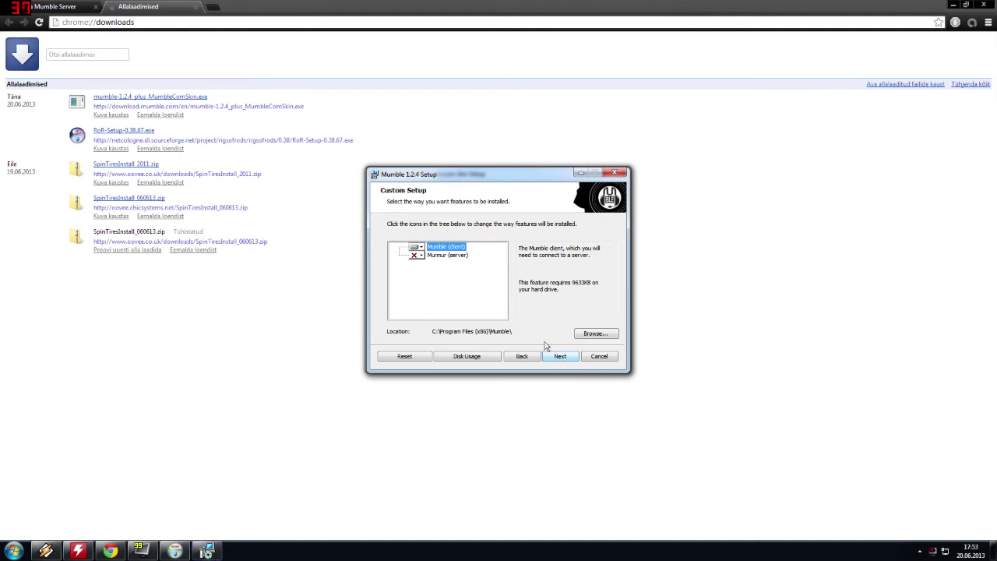
Review the Mumble client's install options, keep the default features and location, and start the installation
left_click(416, 248)
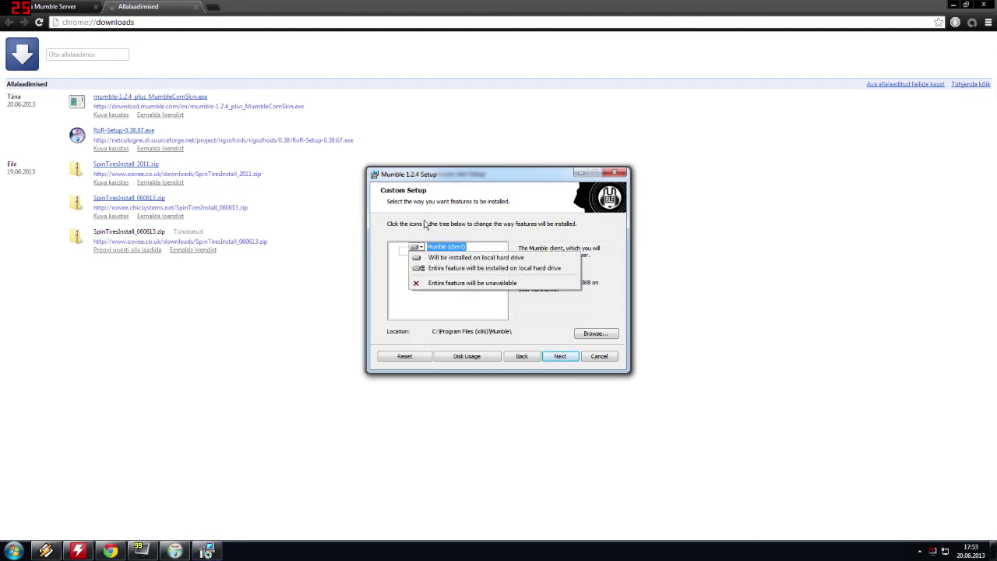
left_click(426, 224)
left_click(554, 360)
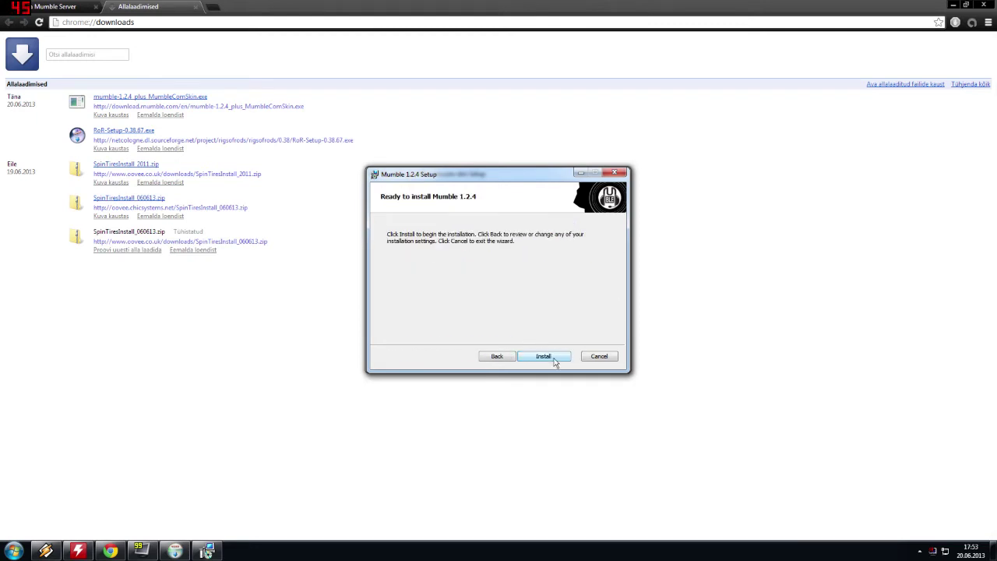
left_click(555, 360)
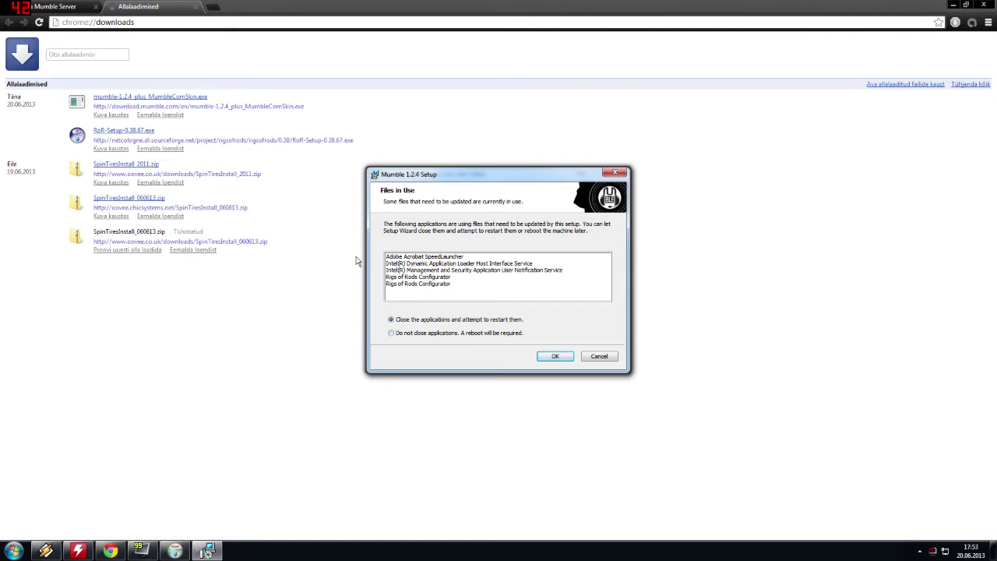
Close the web browser, and continue the Mumble setup with the option not to close the applications using files
right_click(175, 550)
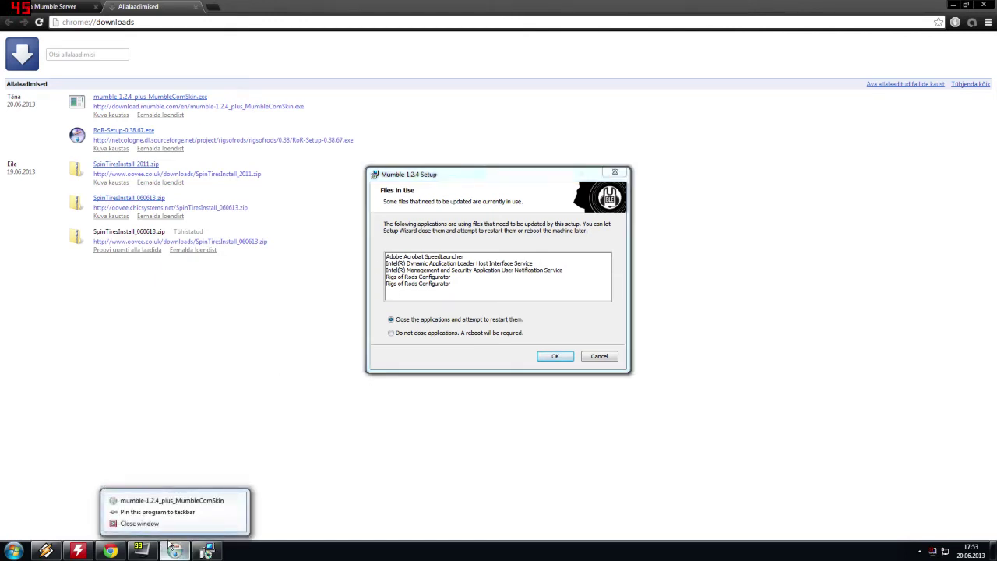
left_click(139, 523)
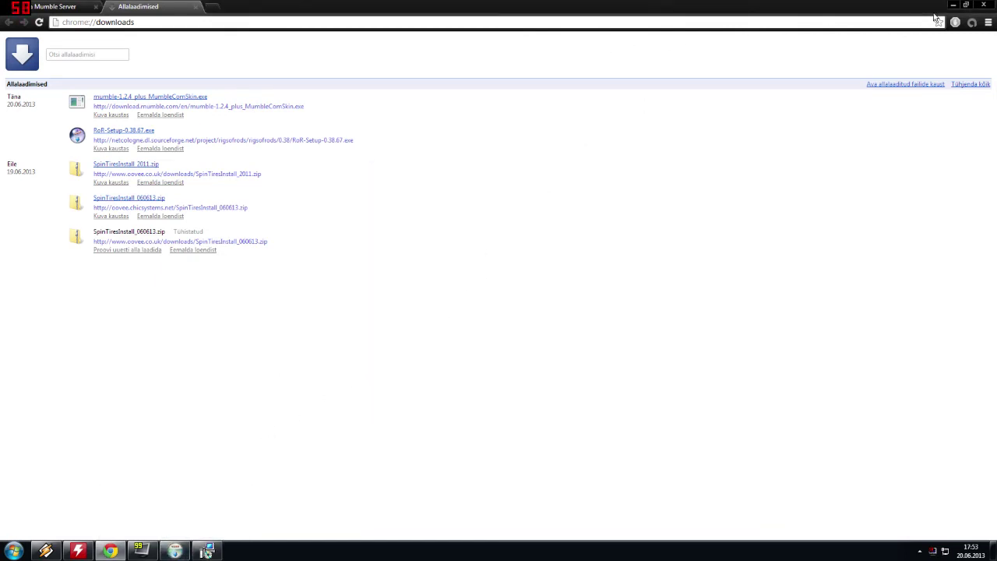
left_click(981, 5)
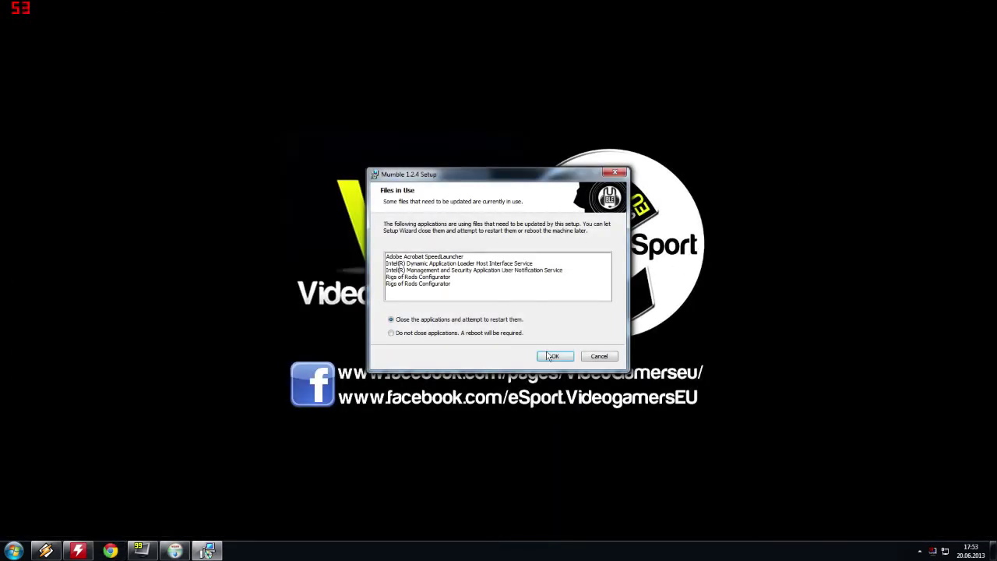
left_click(468, 335)
left_click(554, 357)
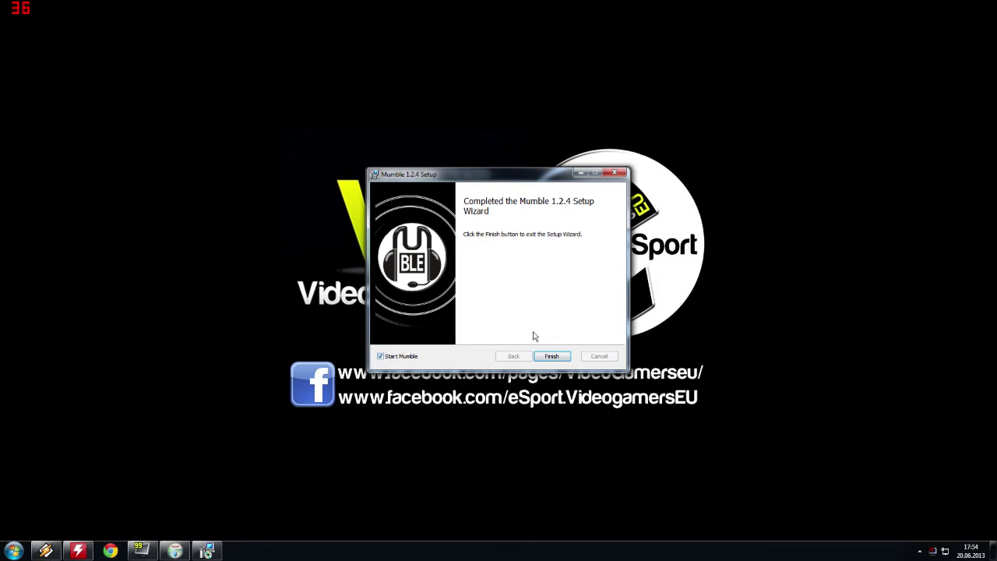
Finish the Mumble 1.2.4 setup with Start Mumble enabled, and decline the immediate system restart
left_click(552, 356)
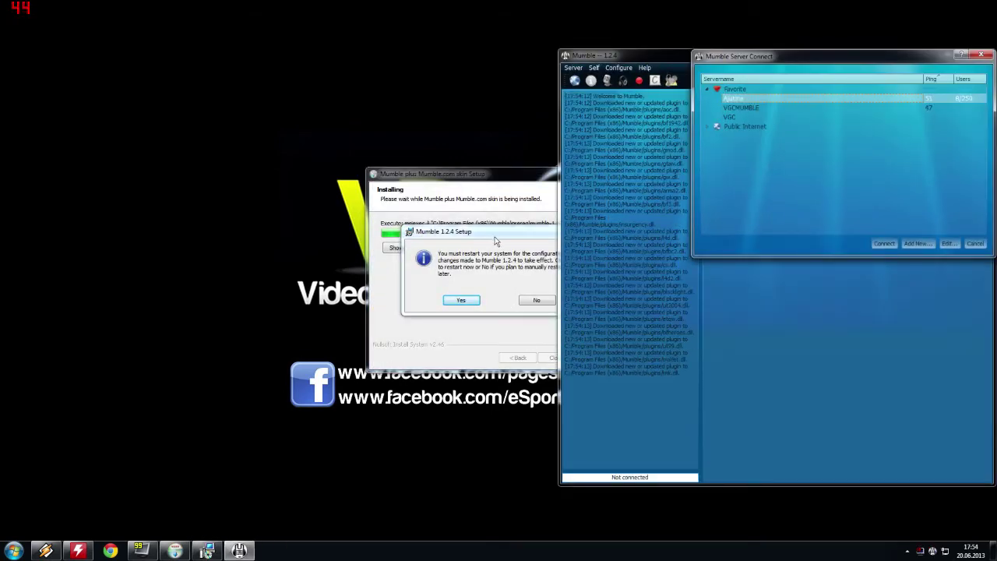
left_click_drag(496, 232, 440, 234)
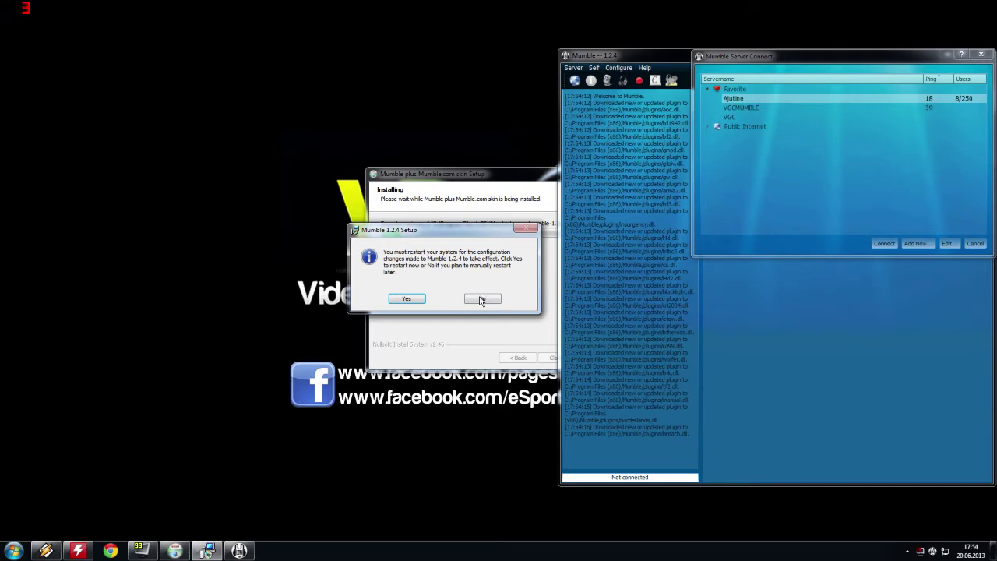
left_click(482, 301)
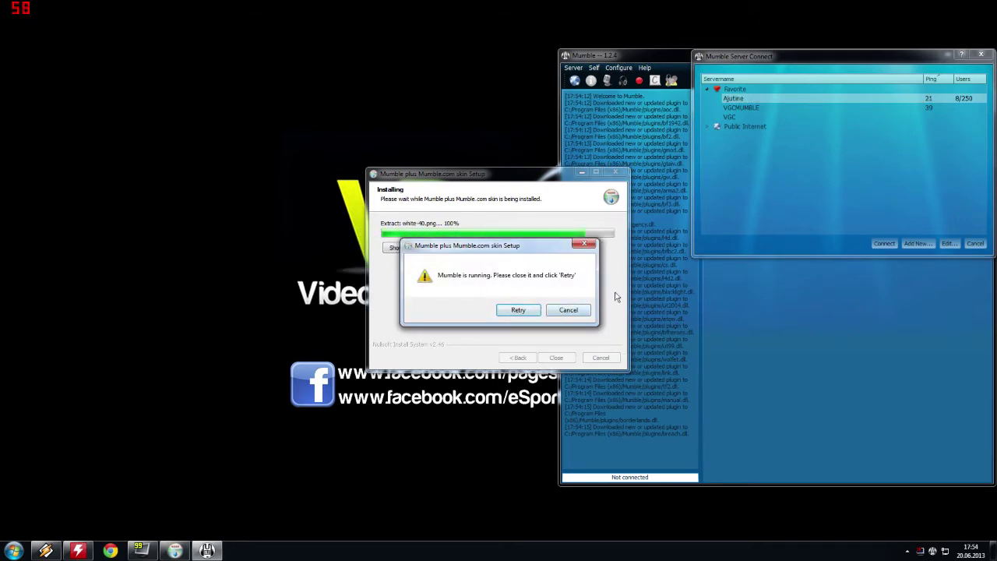
Close the running Mumble windows, retry the Mumble.com skin installation and exit the completed setup
left_click(979, 55)
left_click(982, 54)
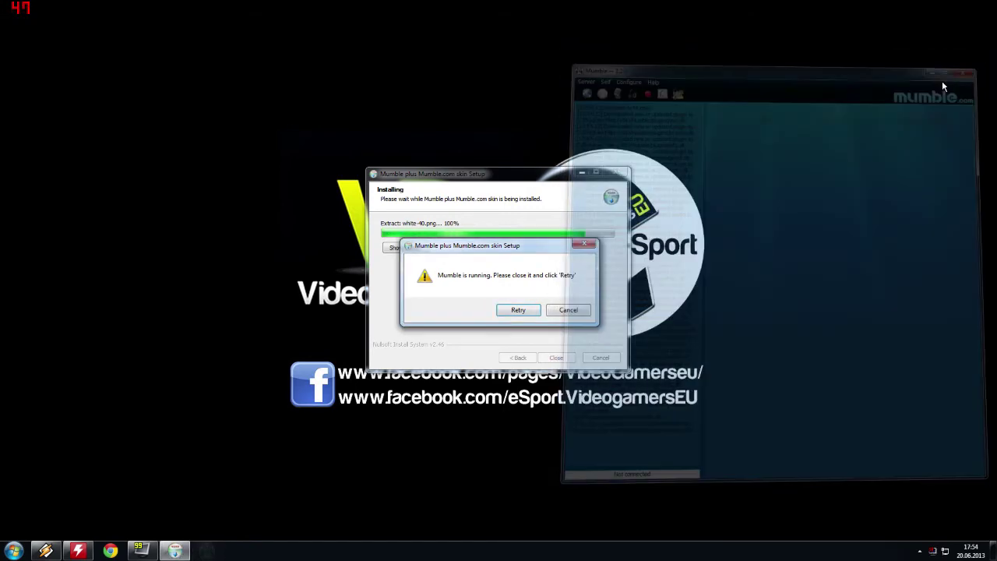
left_click(520, 311)
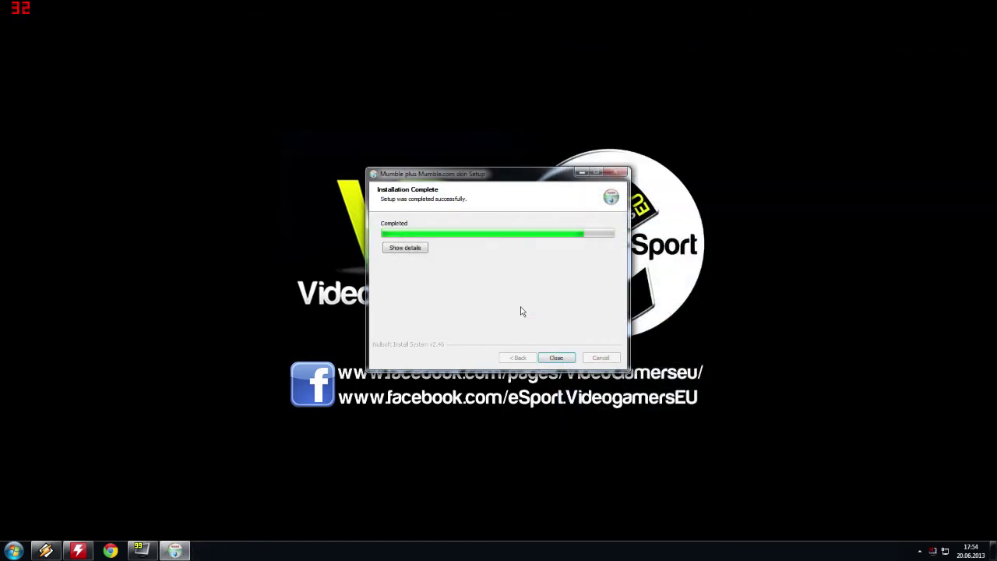
left_click(543, 358)
Search the installed programs for "mu" and launch Mumble
key("super")
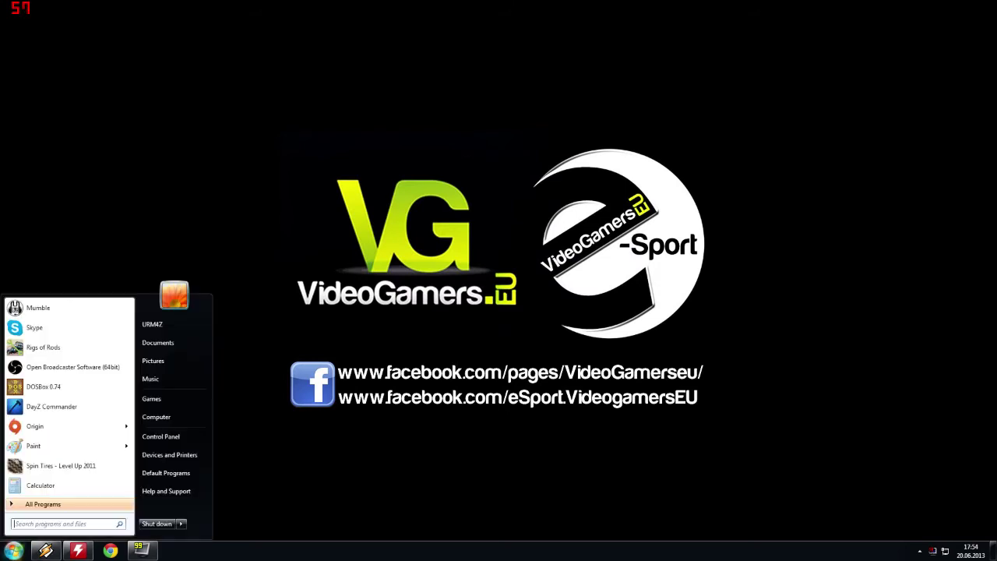
type("mm")
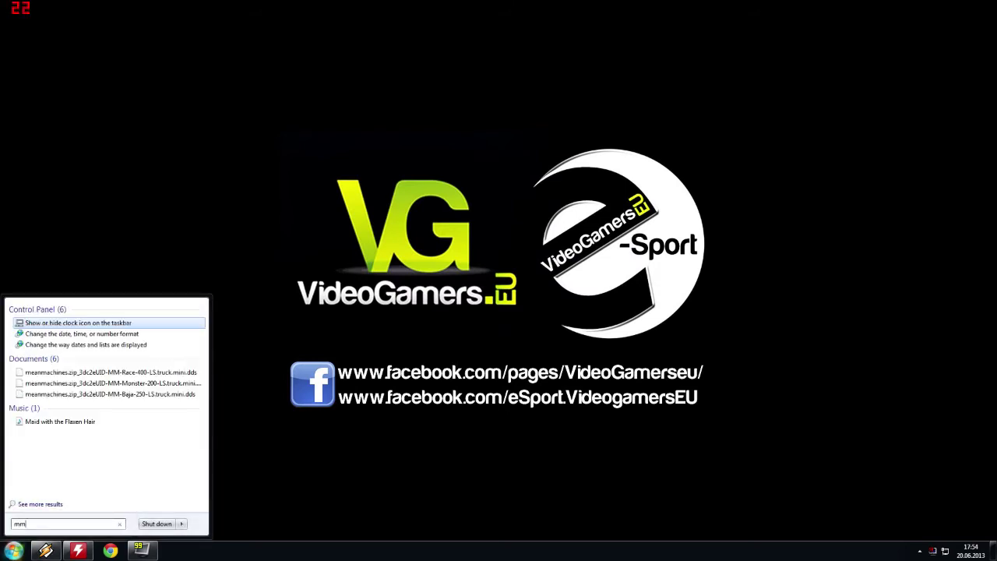
type("um")
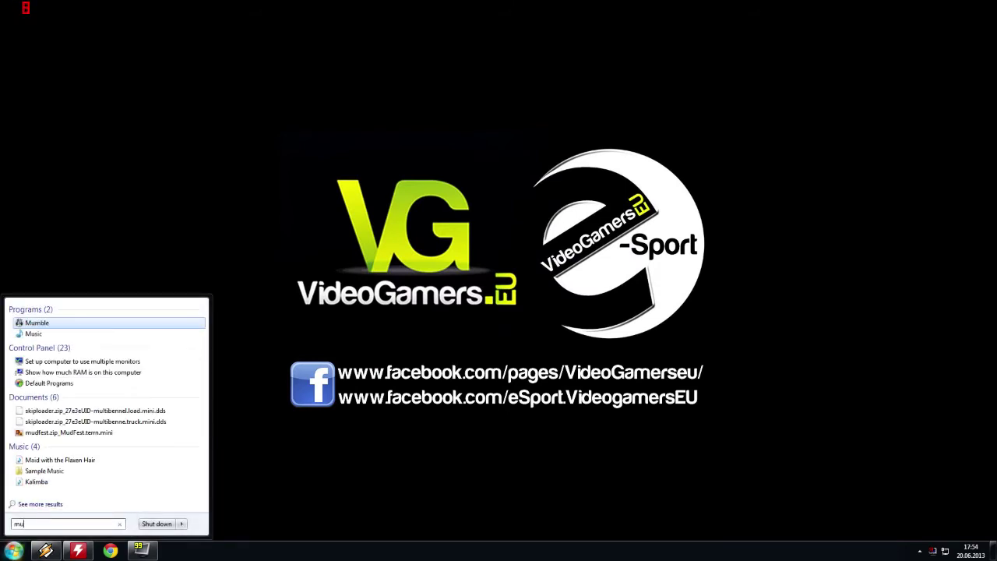
left_click(38, 323)
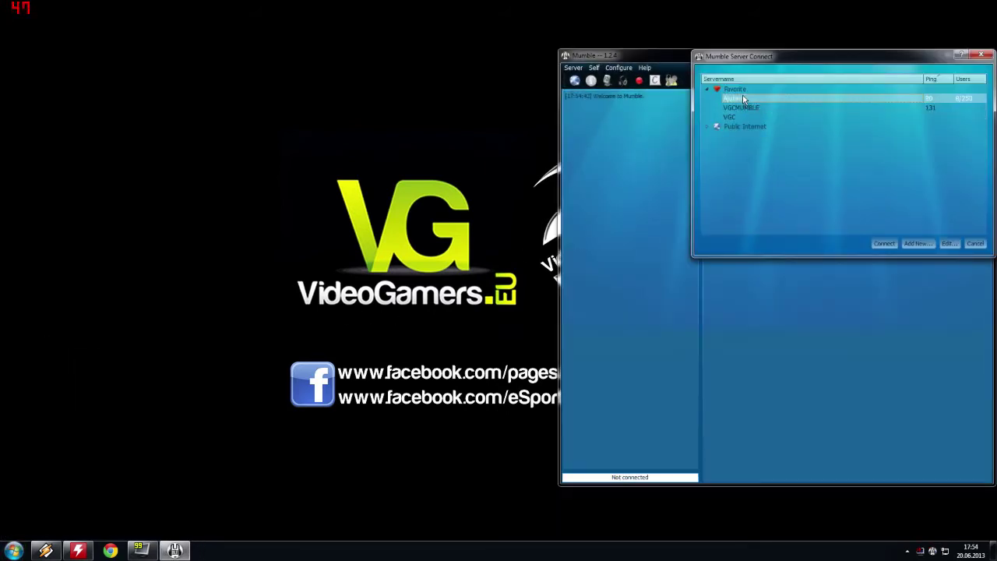
Create a new server entry labelled Test with the address 125.45.68.18
mouse_move(738, 109)
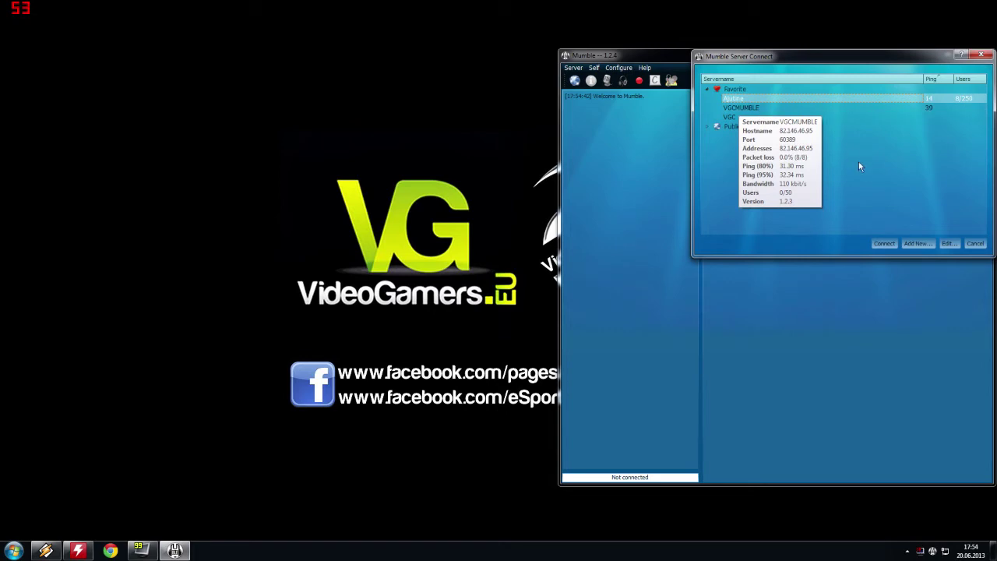
left_click(918, 244)
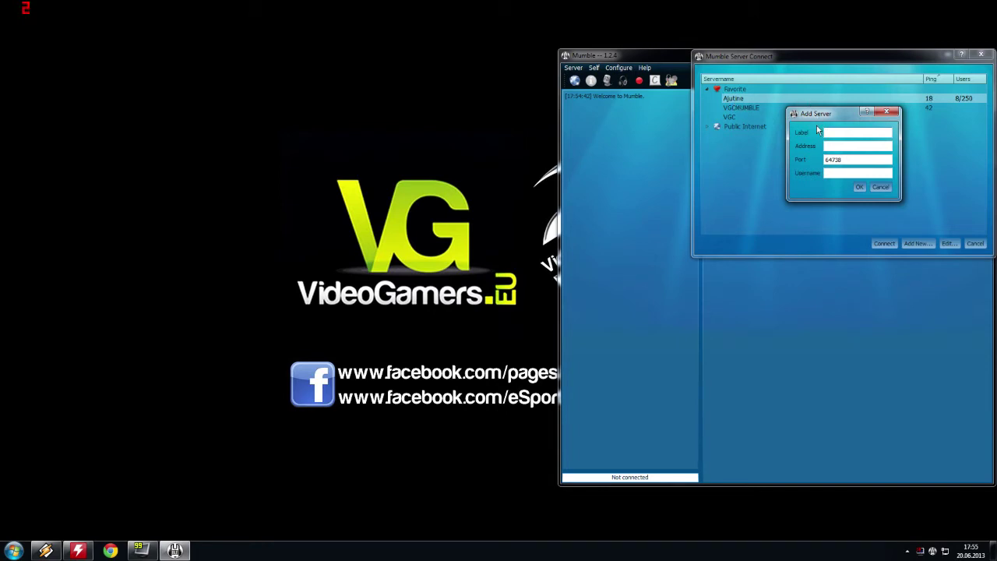
type("Test")
left_click_drag(816, 113, 412, 90)
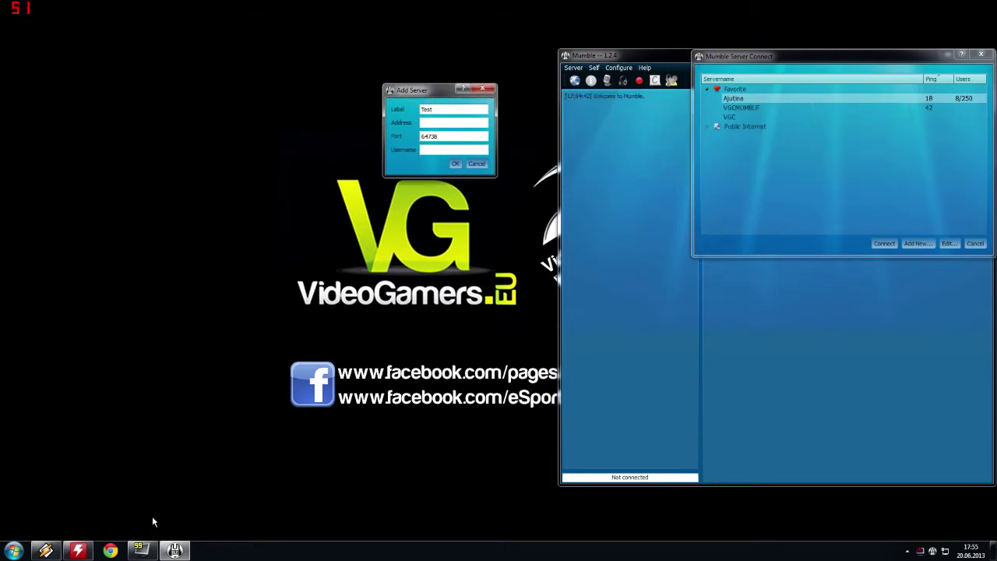
key("Tab")
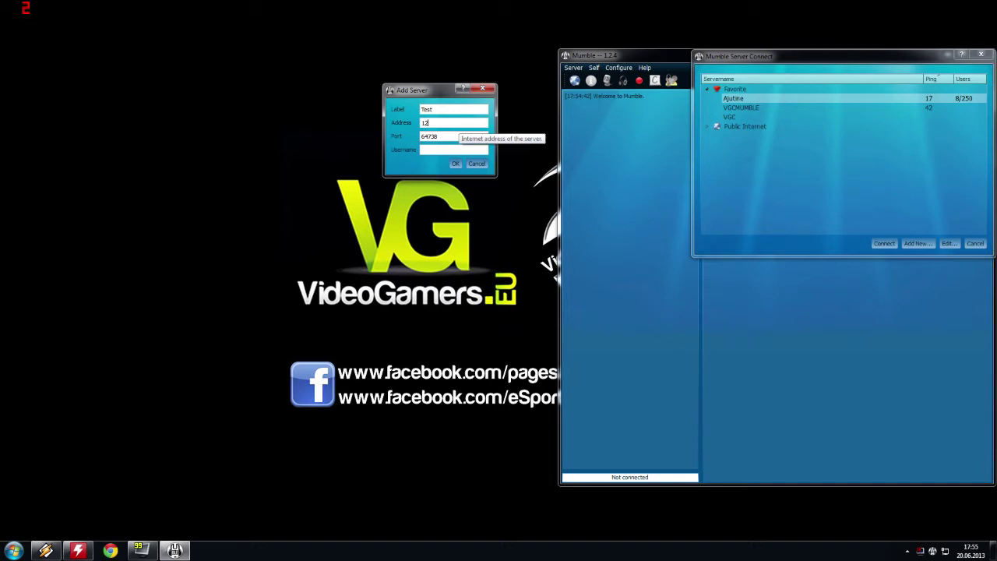
type("125.45.68.1")
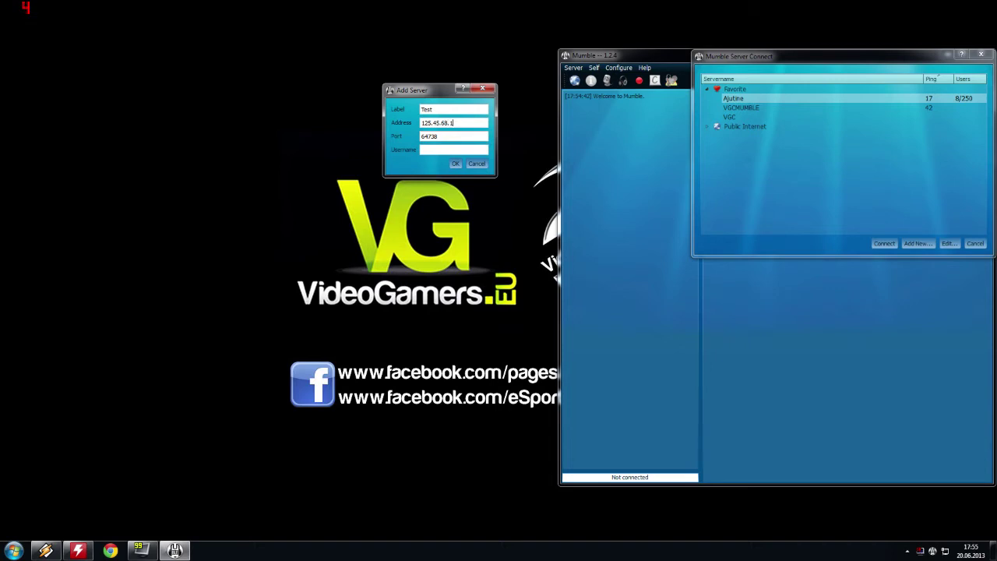
Keep port 64738, fill in the username for the Test server and save it to the favorites
key("Tab")
key("Tab")
type("URM")
key("Tab")
key("Tab")
key("Tab")
key("Tab")
key("Tab")
key("Tab")
left_click(456, 165)
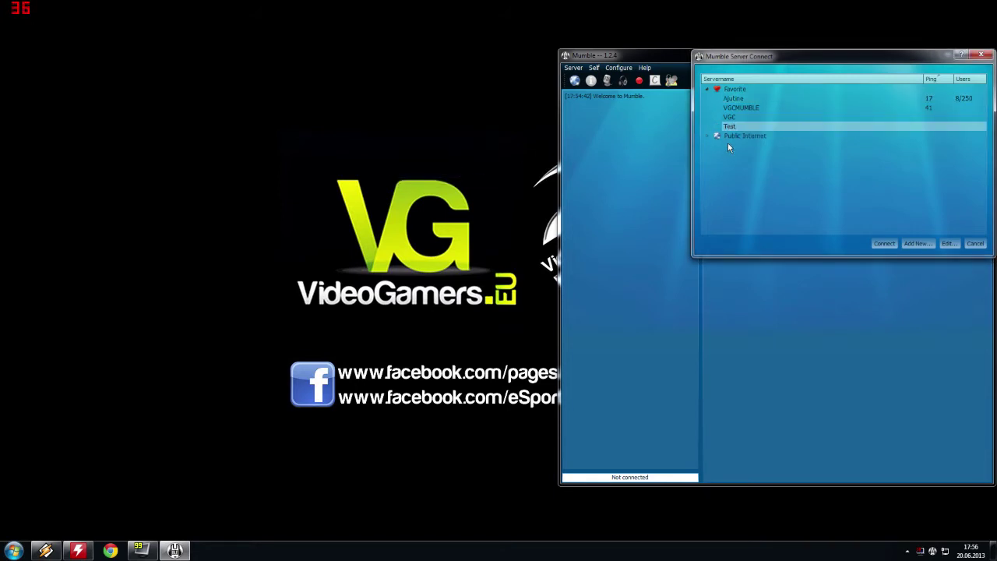
mouse_move(733, 126)
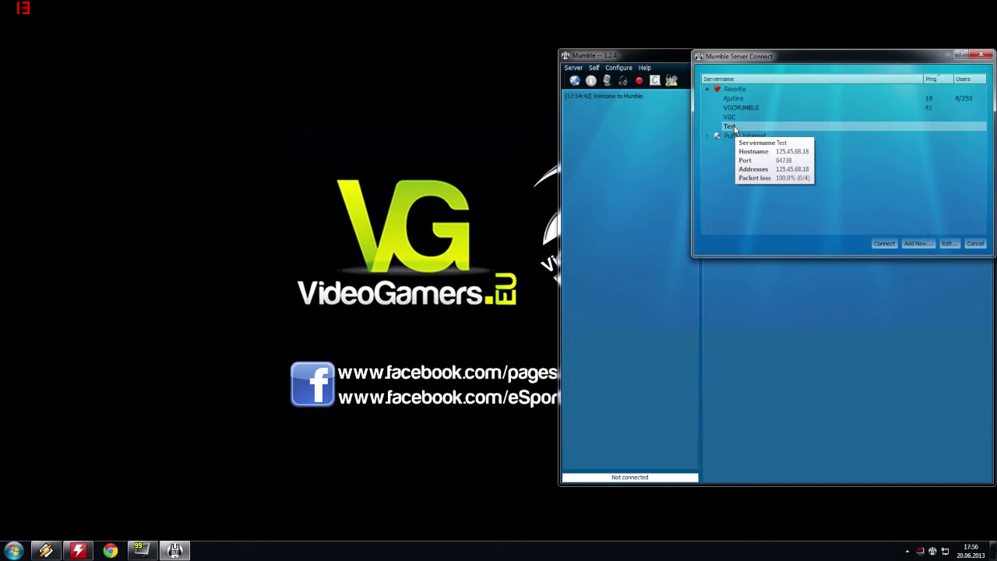
Try to connect to the Test server, then start the Audio Wizard and continue to its device selection
double_click(733, 125)
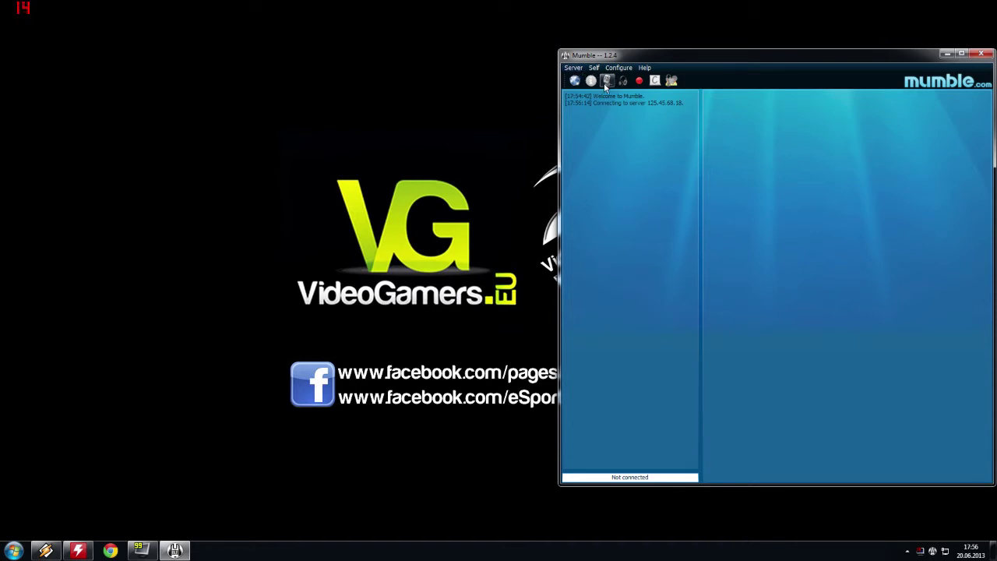
left_click(625, 69)
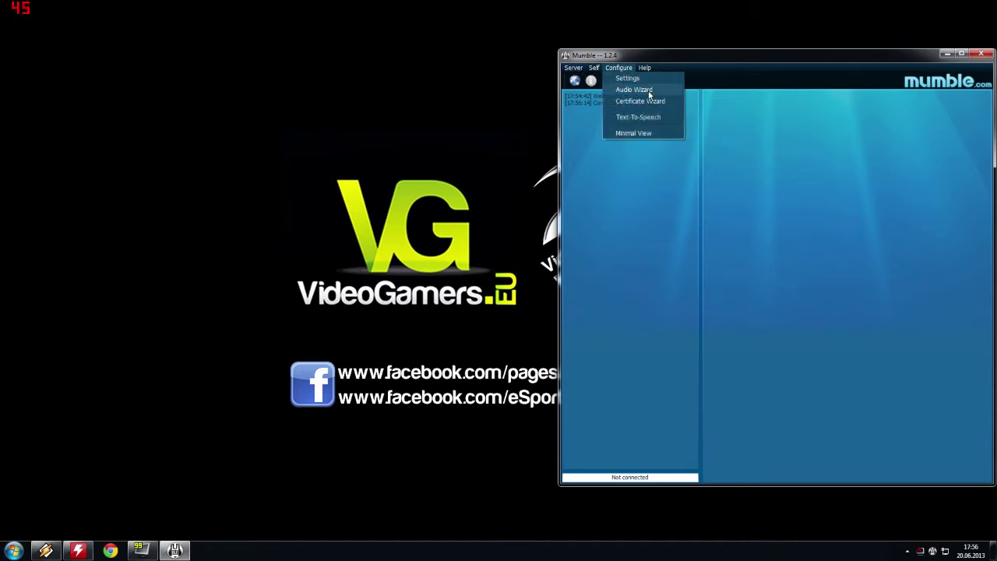
left_click(648, 90)
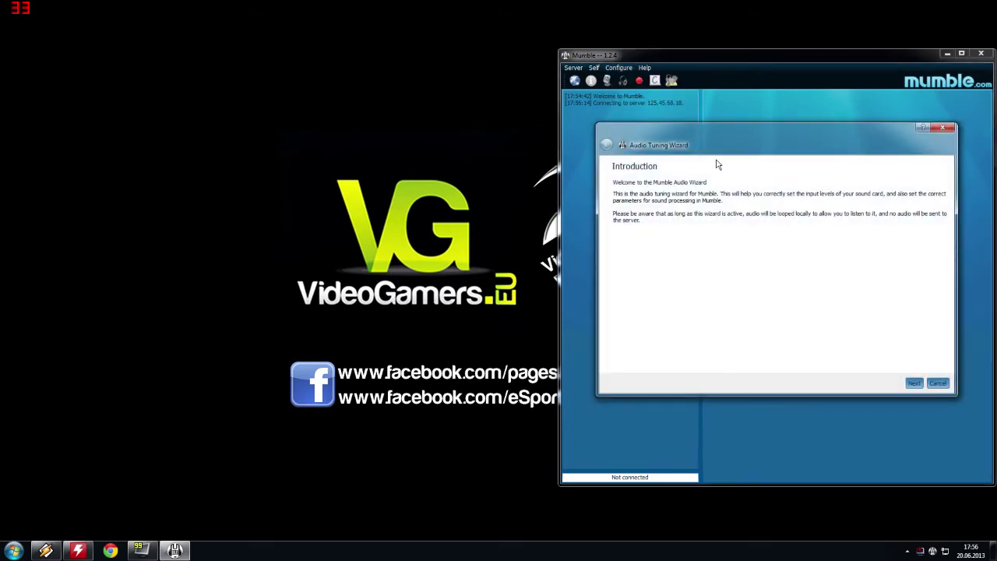
left_click_drag(669, 150, 489, 131)
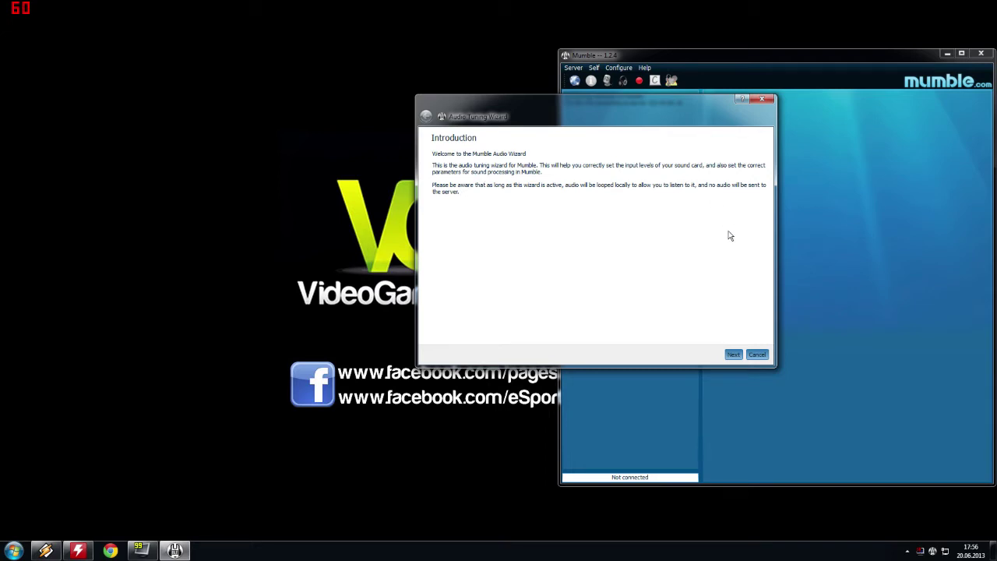
left_click(732, 355)
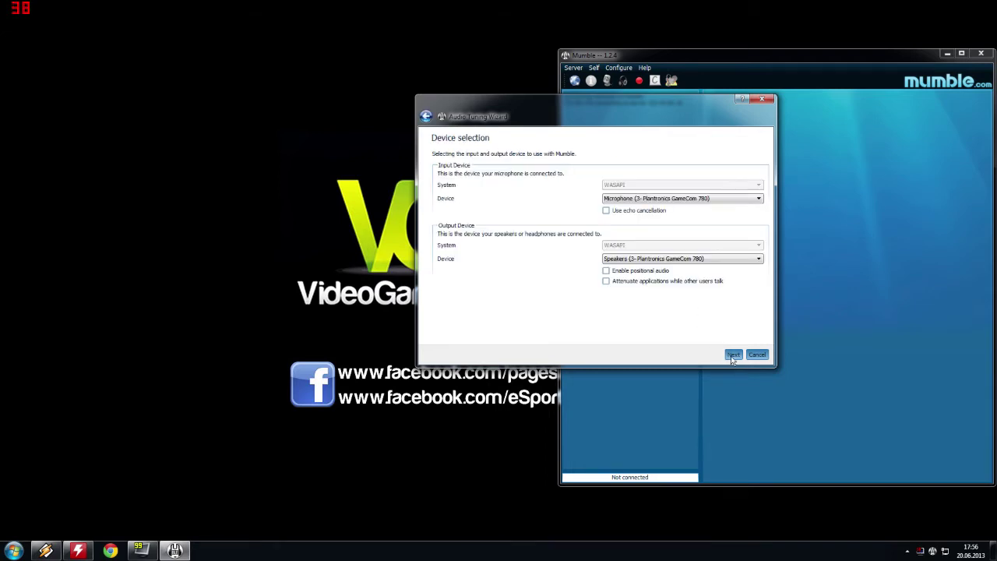
Select Microphone (3- Plantronics GameCom 780) as the input device and Speakers (3- Plantronics GameCom 780) as the output device
left_click(629, 199)
left_click(642, 261)
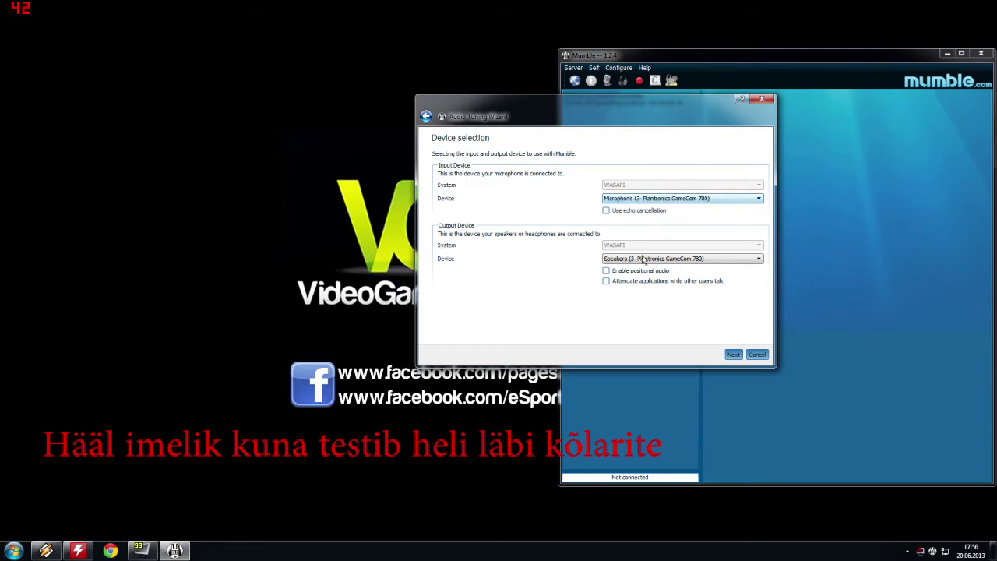
left_click(637, 260)
left_click(626, 232)
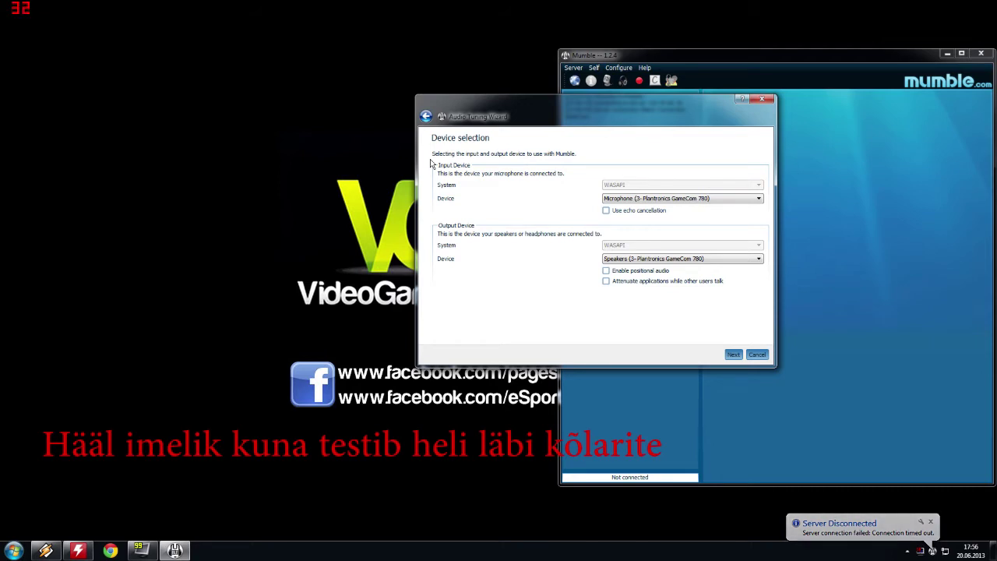
left_click(635, 200)
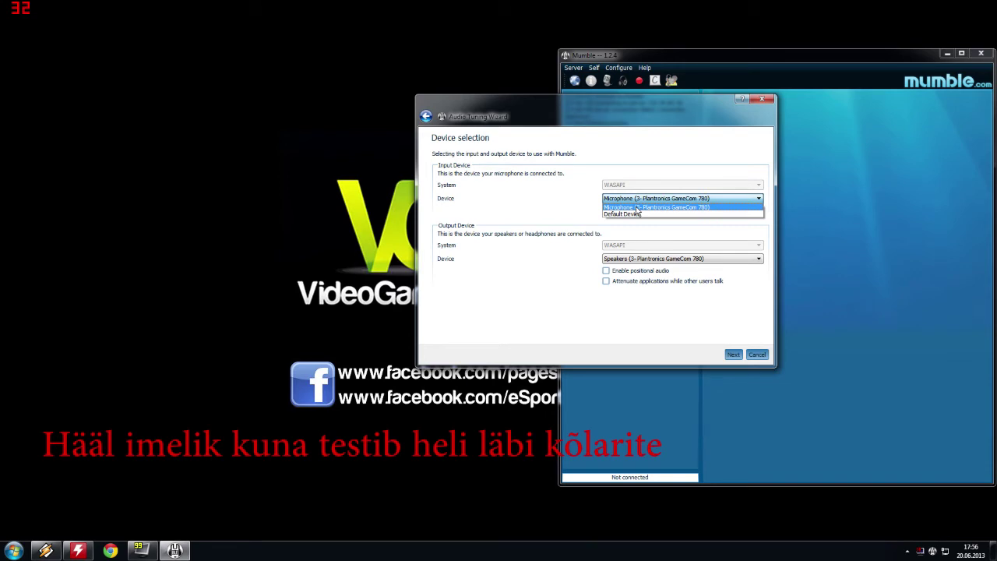
left_click(687, 209)
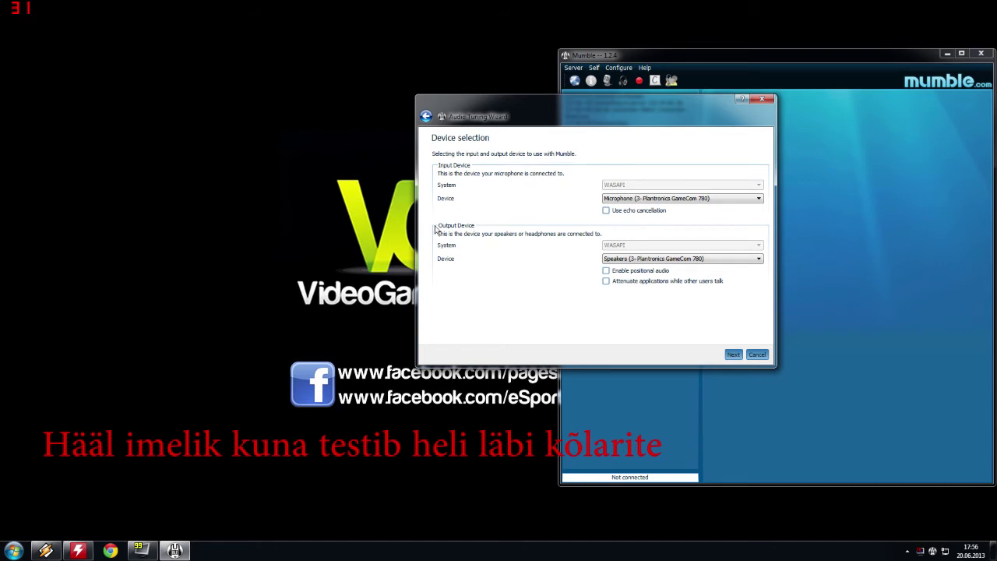
left_click(656, 260)
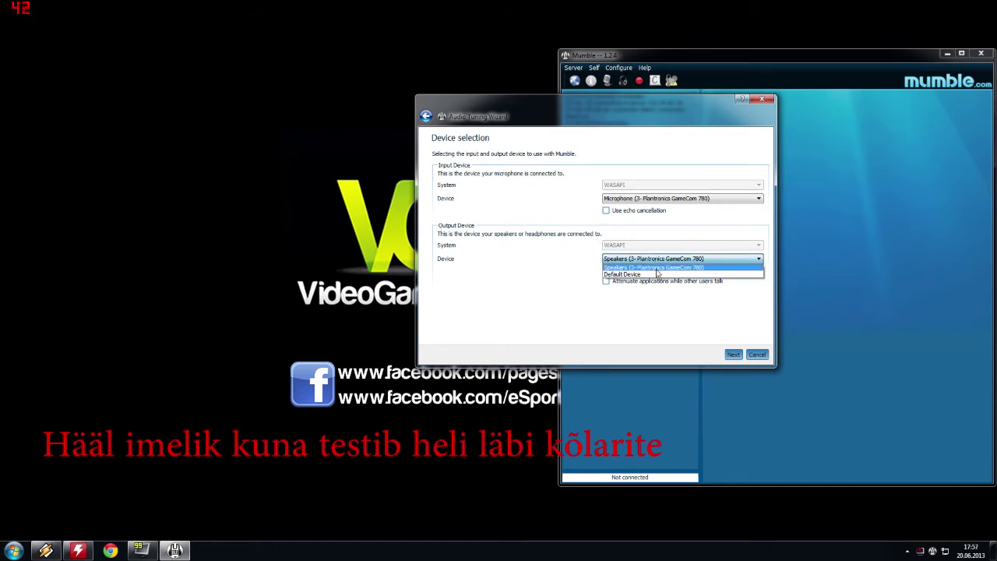
left_click(655, 268)
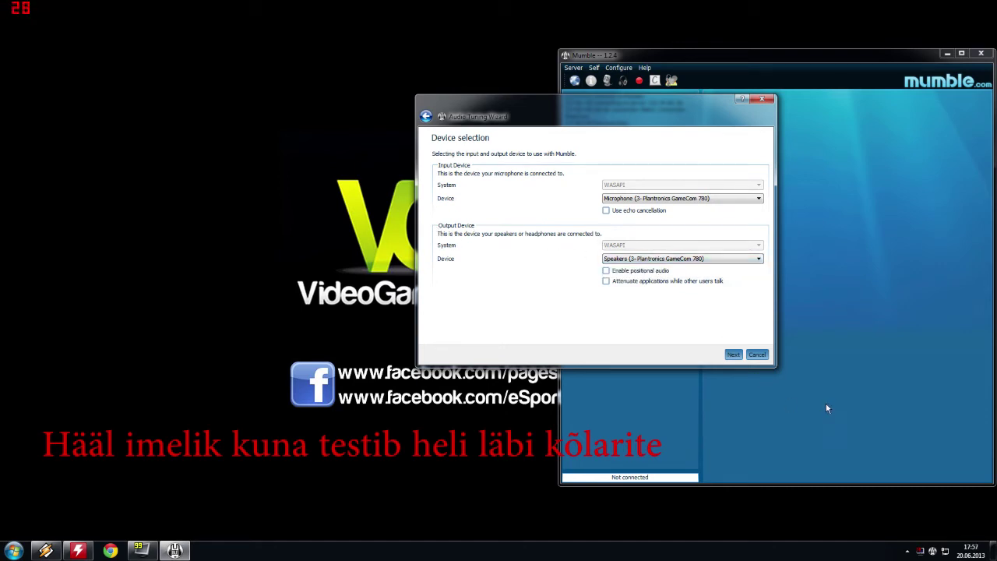
Open the Windows Sound settings and check the default playback and recording devices
left_click(906, 551)
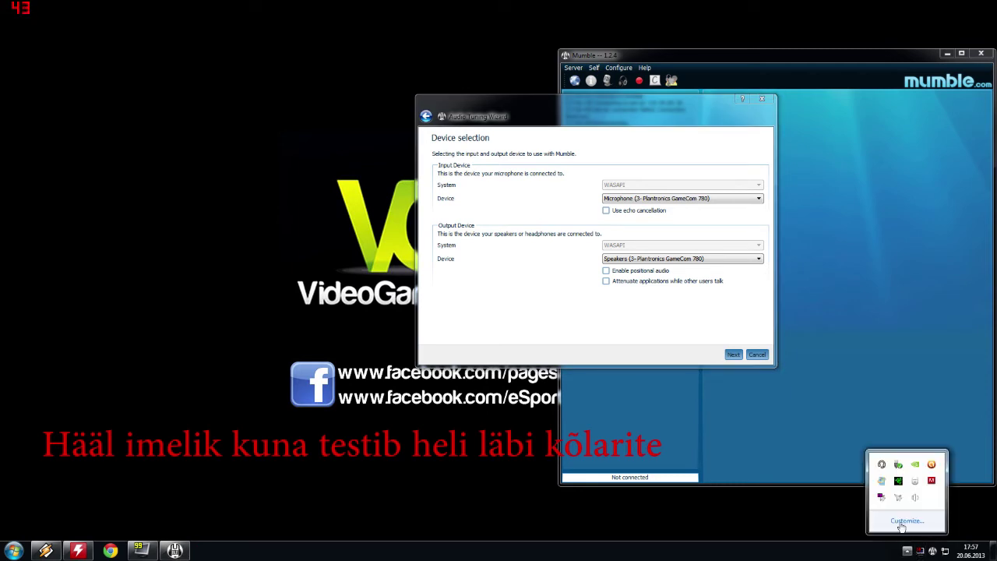
right_click(911, 499)
left_click(913, 483)
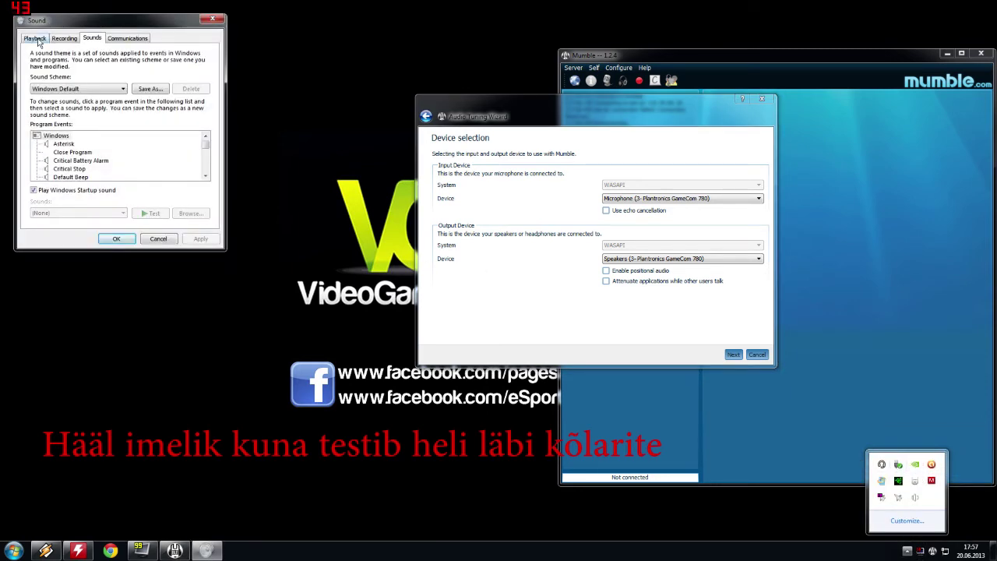
left_click(37, 41)
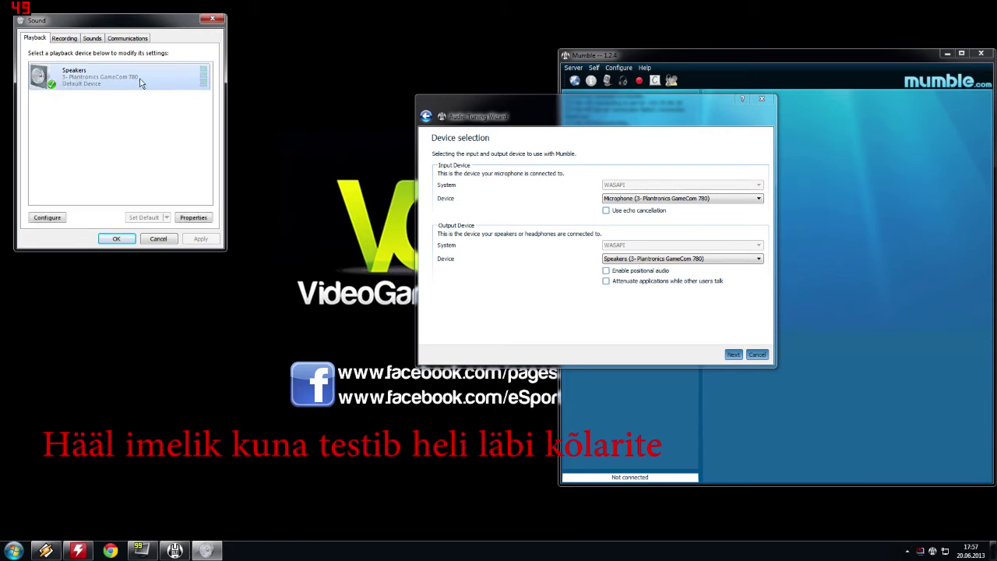
left_click(63, 38)
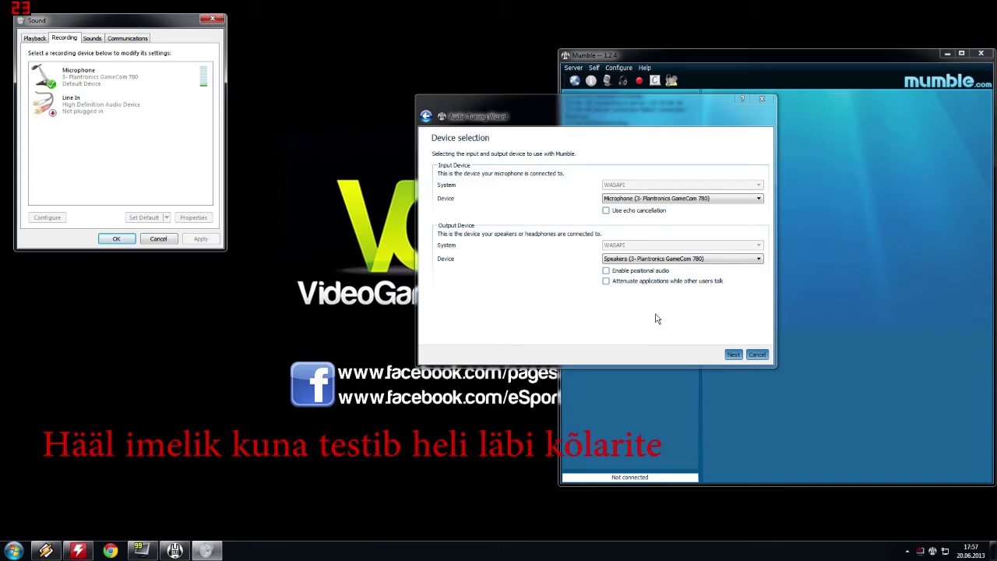
Leave application attenuation off in the wizard and accept the 50 ms output delay and the microphone volume
left_click(630, 281)
left_click(631, 282)
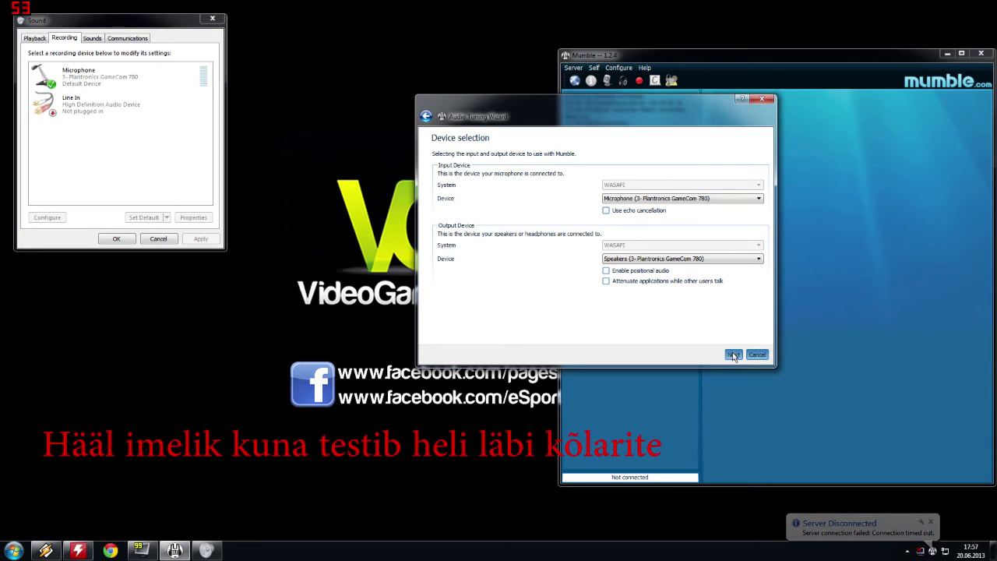
left_click(733, 354)
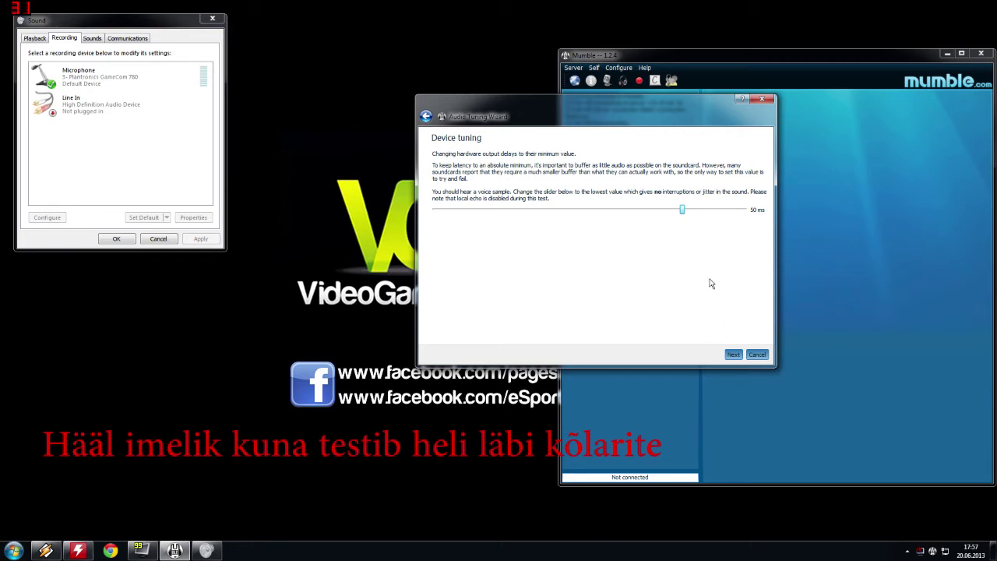
left_click(734, 355)
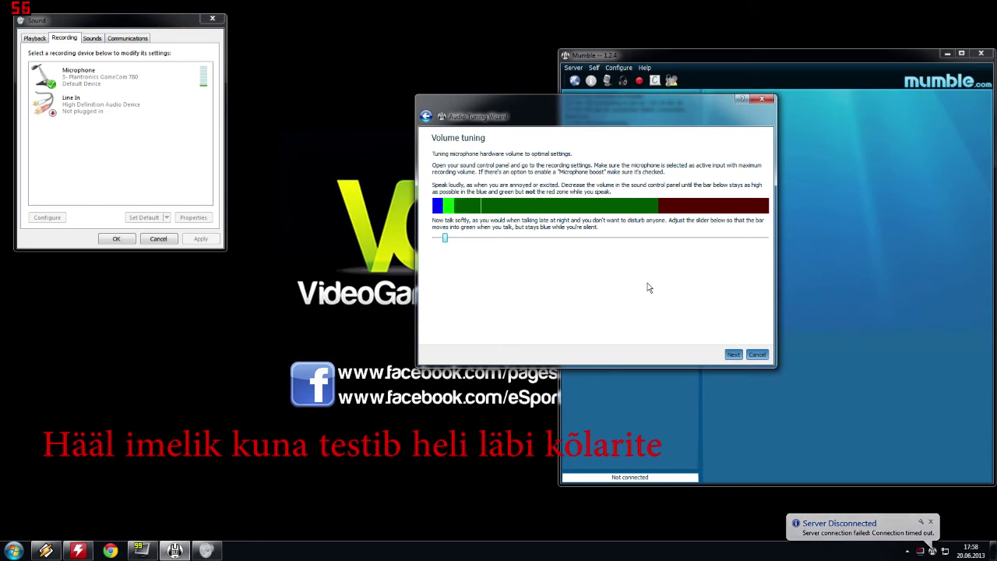
left_click(733, 354)
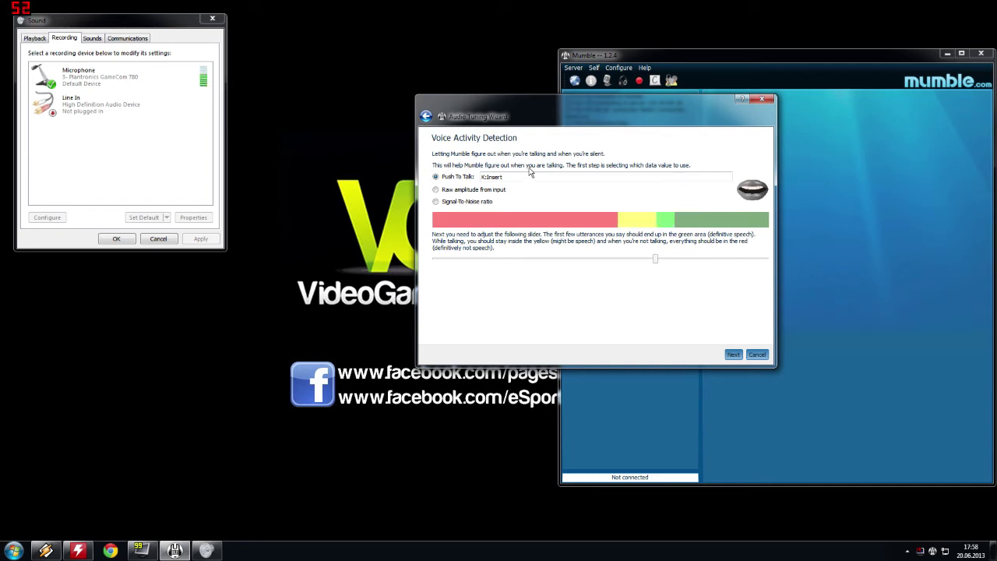
Assign Insert as the Push To Talk shortcut and accept the voice activity detection settings
left_click(516, 177)
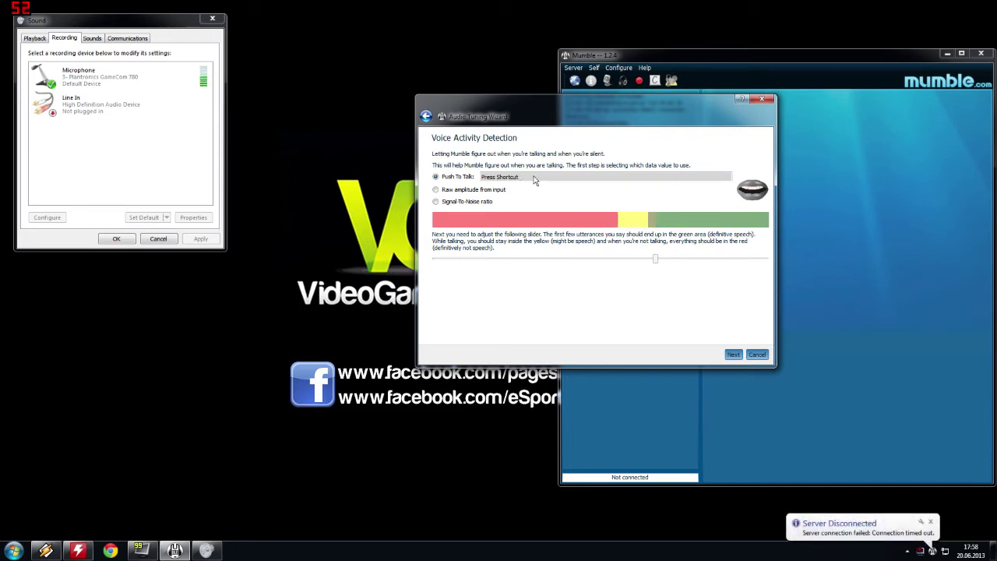
key("Insert")
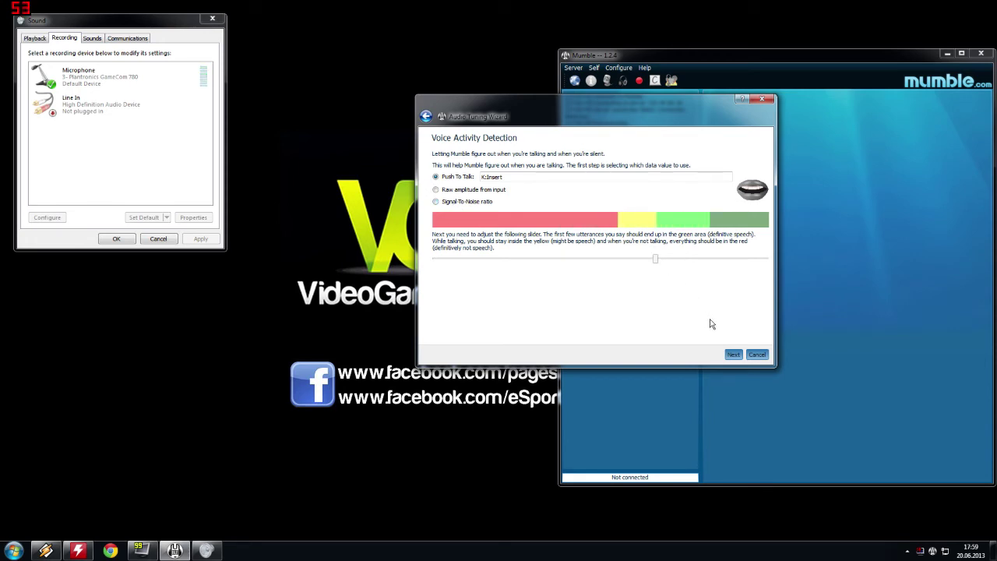
left_click(732, 355)
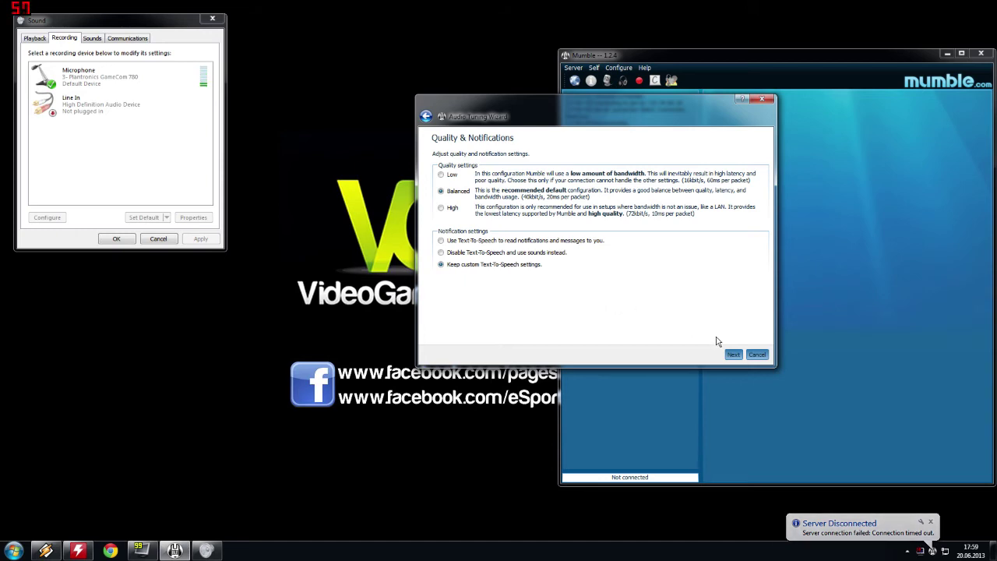
Keep Balanced quality and the custom Text-To-Speech settings, leave positional audio as is, and finish the Audio Wizard
left_click(734, 356)
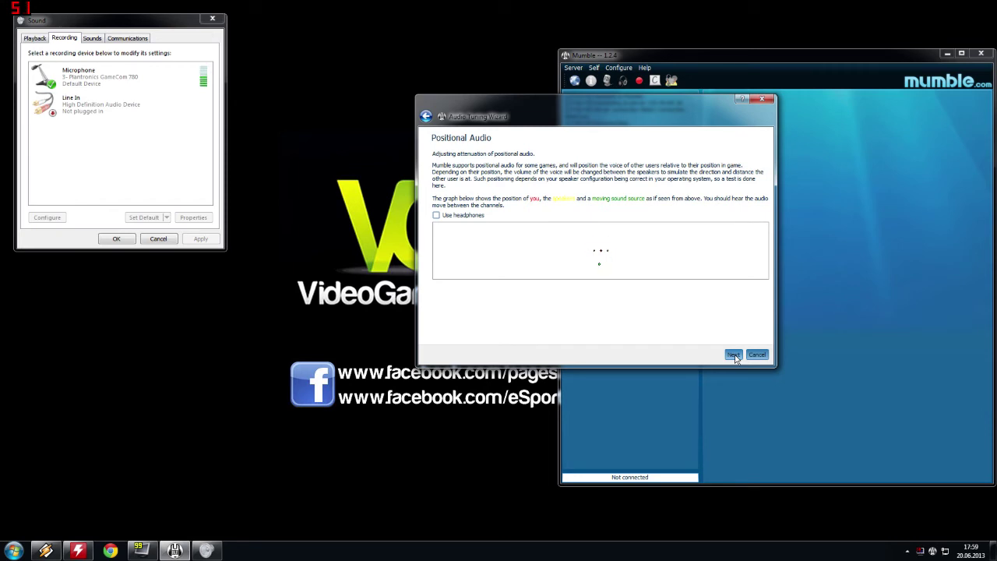
left_click(732, 354)
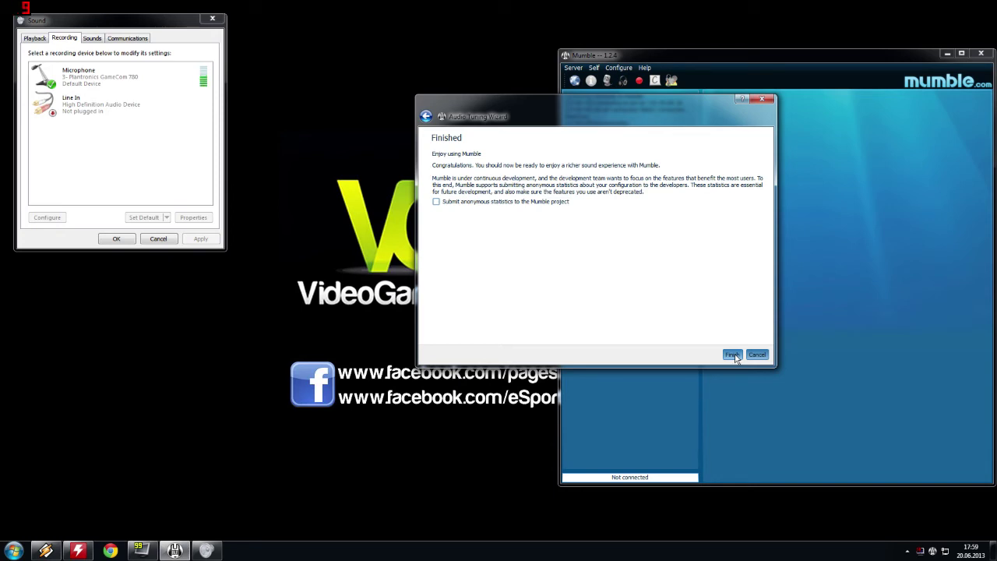
left_click(733, 355)
Open the Mumble configuration, place its window beside the Sound window and display the audio output settings
left_click(619, 68)
left_click(627, 77)
left_click_drag(192, 18, 591, 47)
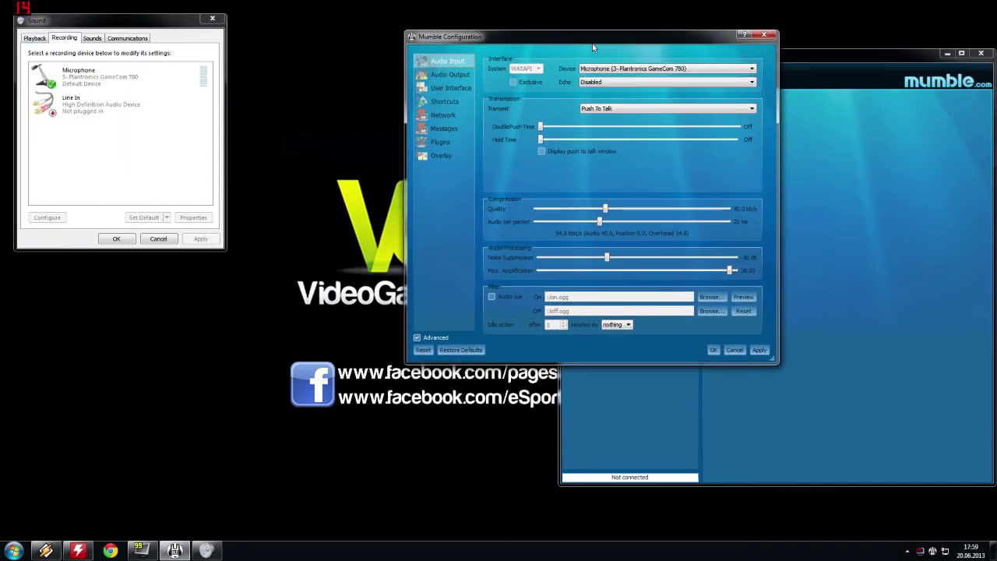
left_click(451, 74)
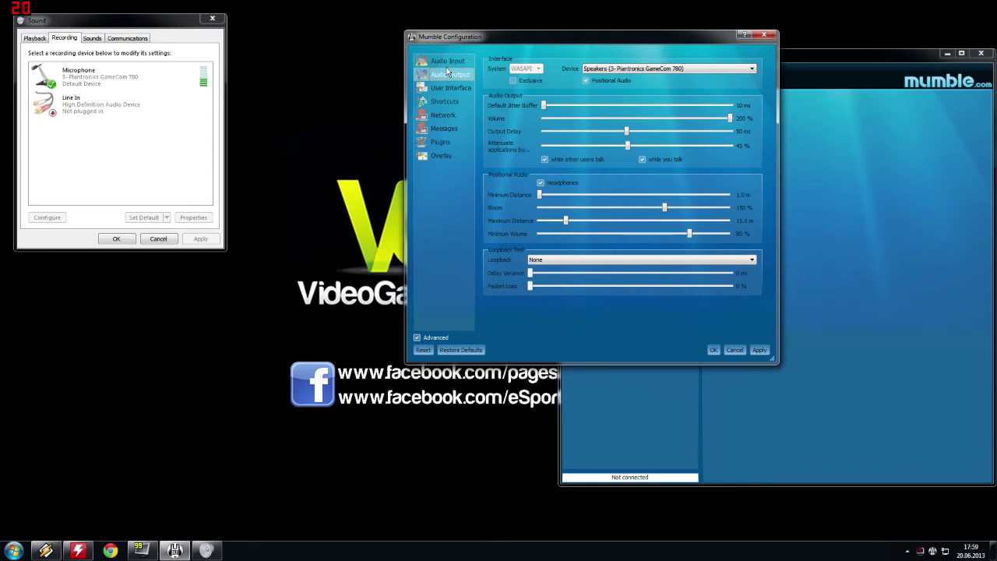
Hide the advanced options, look through the basic configuration pages and show the advanced options again
left_click(416, 337)
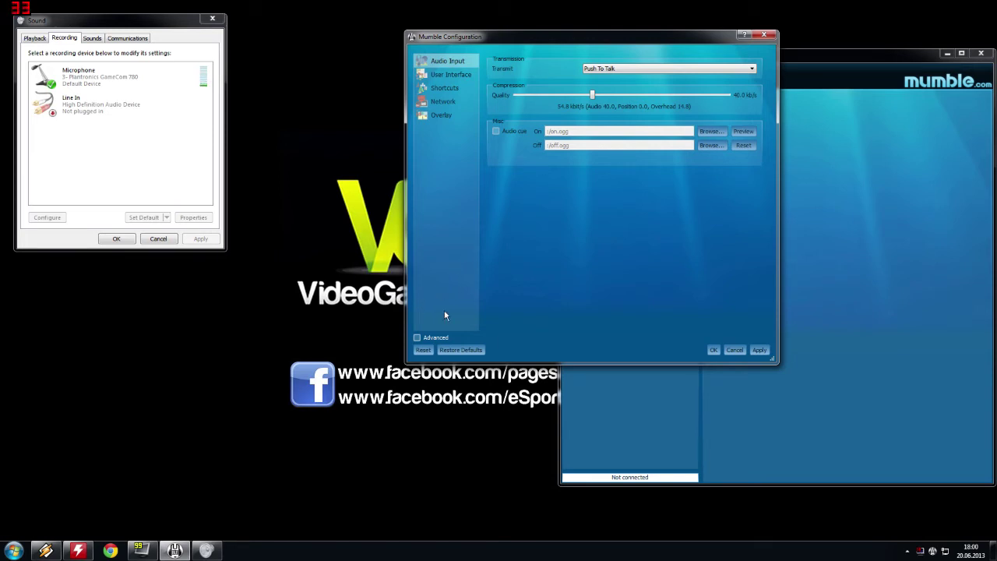
left_click(455, 74)
left_click(449, 88)
left_click(448, 101)
left_click(448, 116)
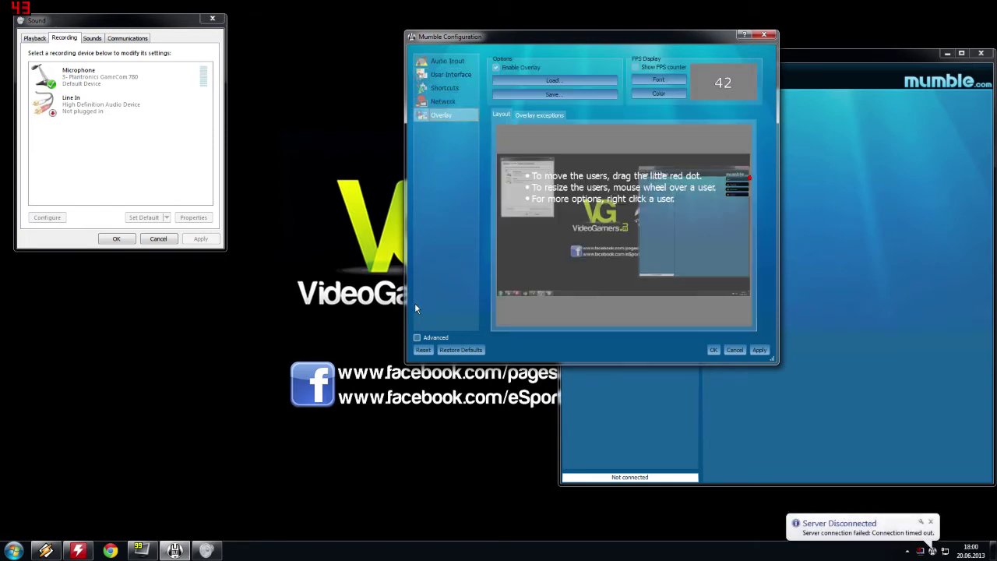
left_click(417, 337)
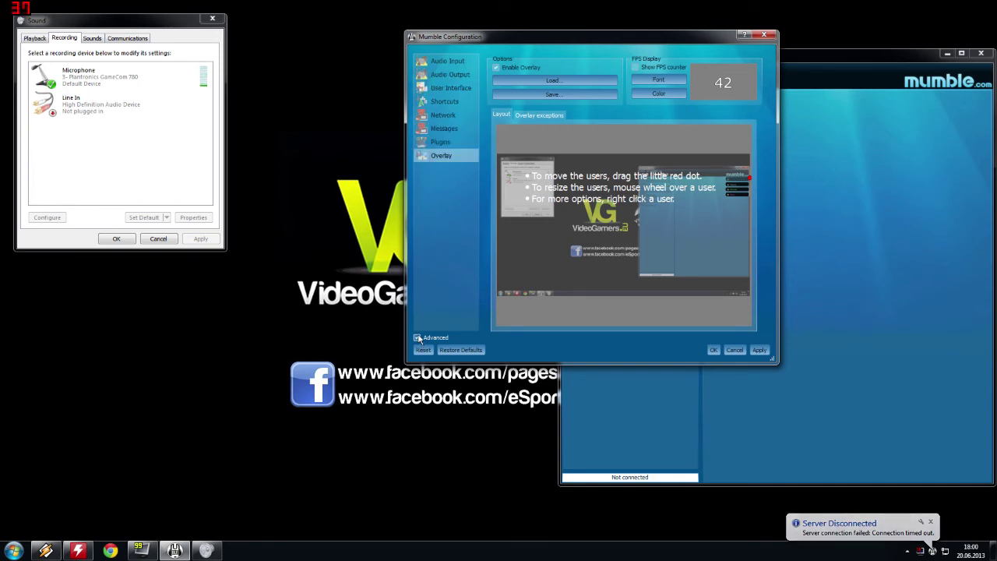
Keep Microphone (3- Plantronics GameCom 780) as the audio input device and set the transmission mode to Voice Activity
left_click(436, 62)
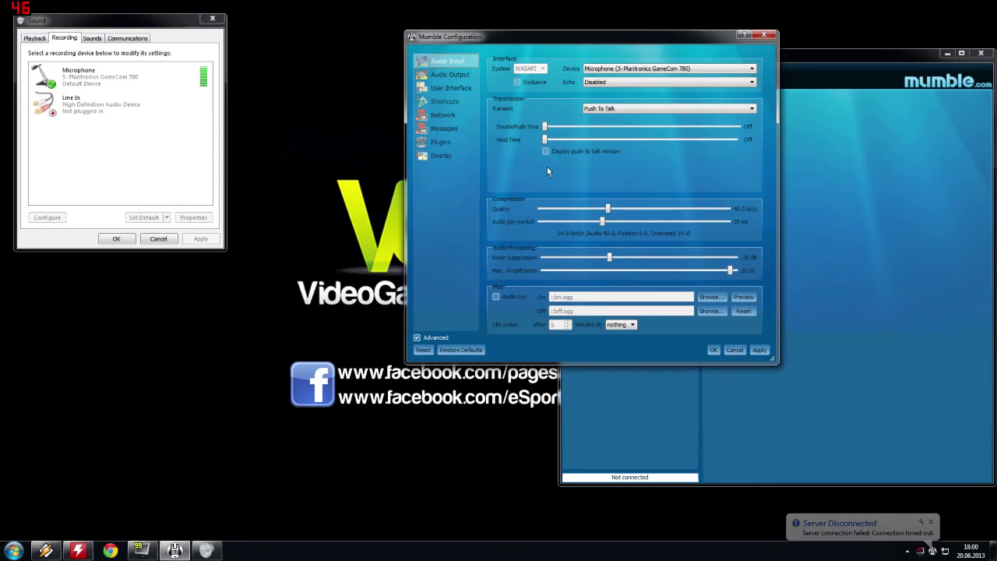
left_click(609, 69)
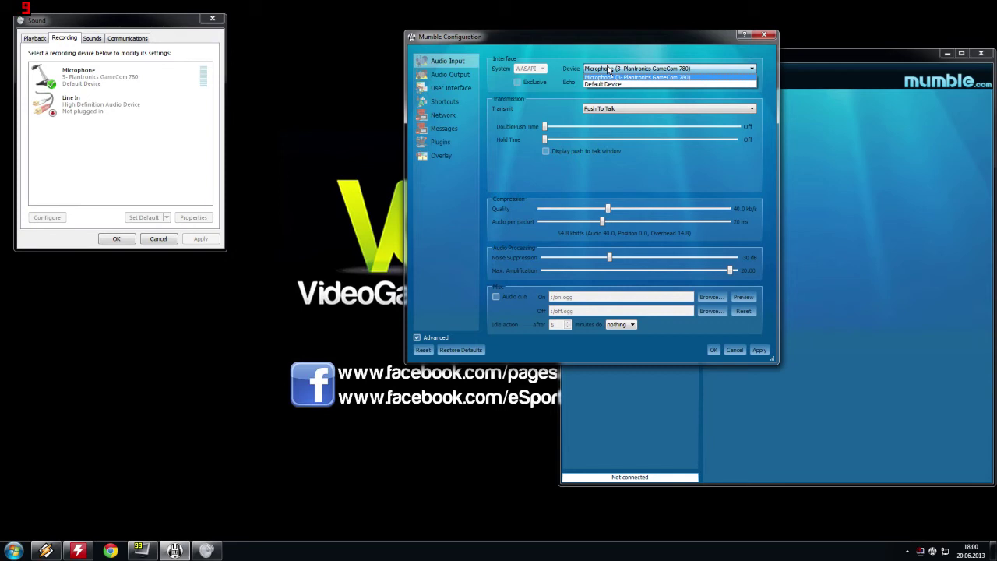
left_click(608, 71)
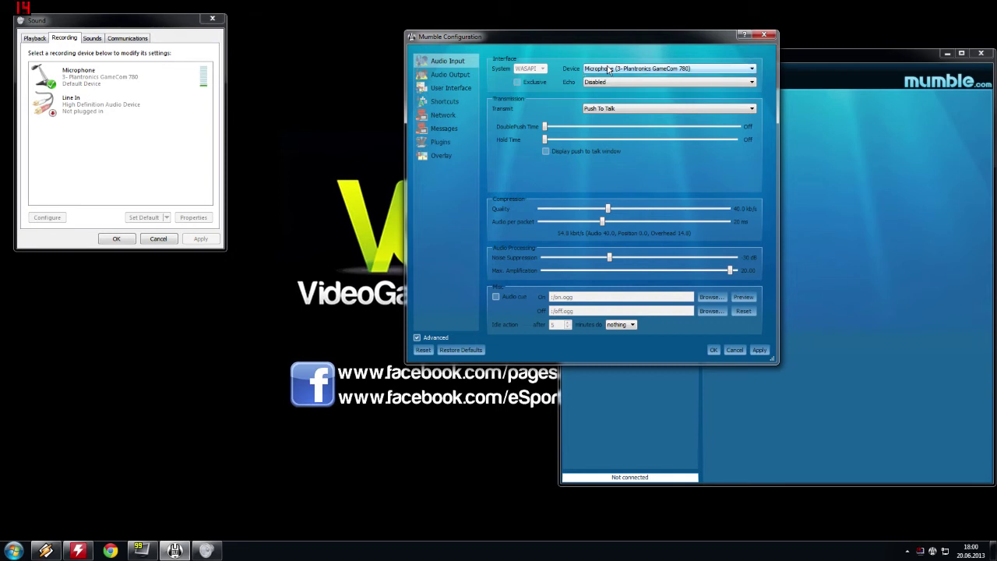
left_click(87, 81)
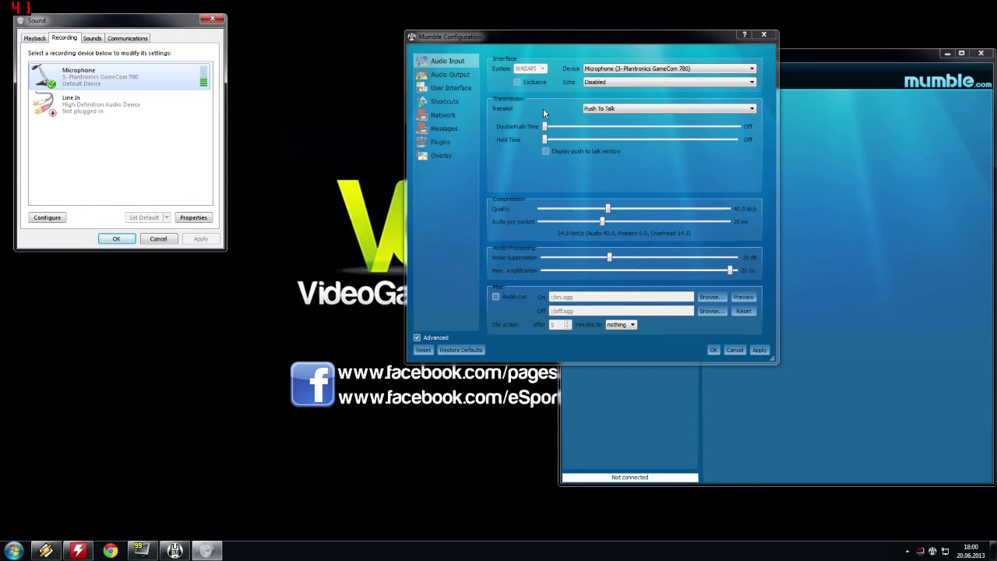
left_click(616, 111)
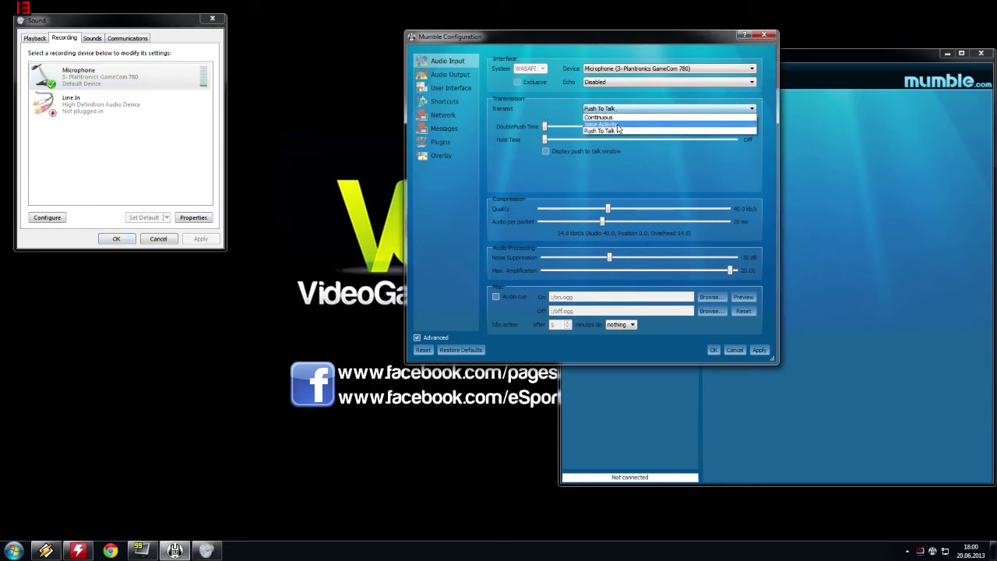
left_click(616, 124)
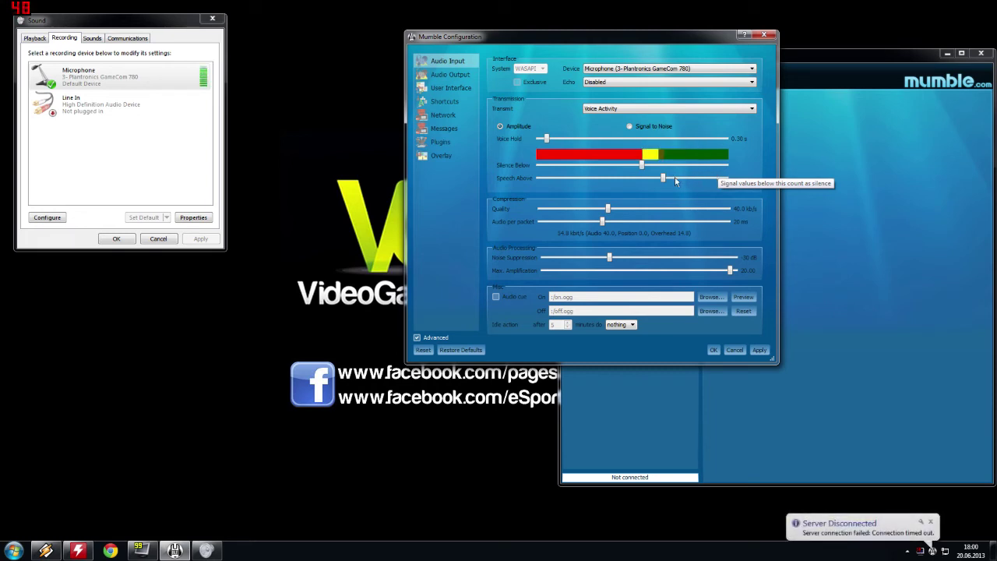
Raise the Silence Below and Speech Above thresholds close to maximum and switch the transmission mode to Push To Talk
left_click_drag(637, 171, 709, 166)
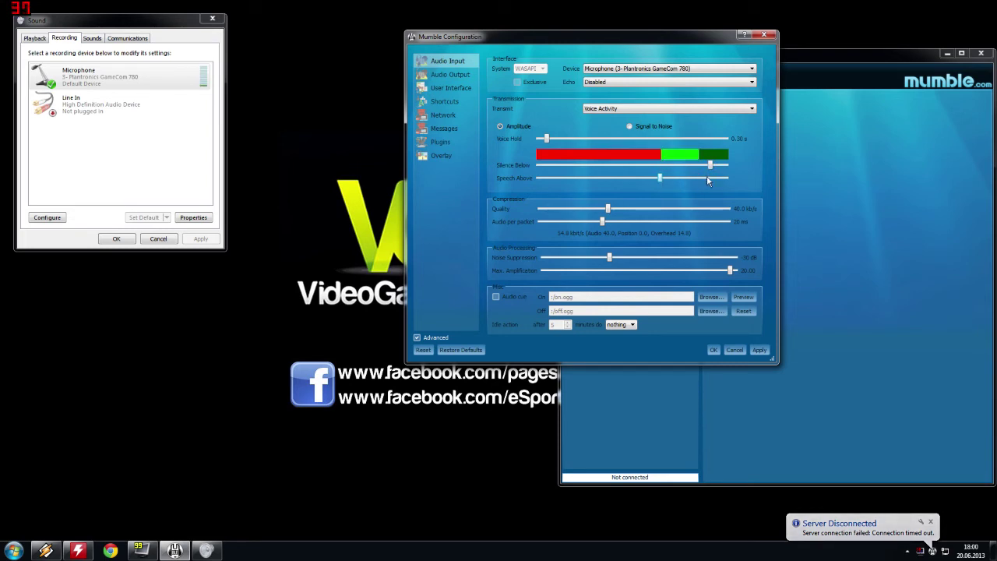
left_click_drag(661, 178, 705, 178)
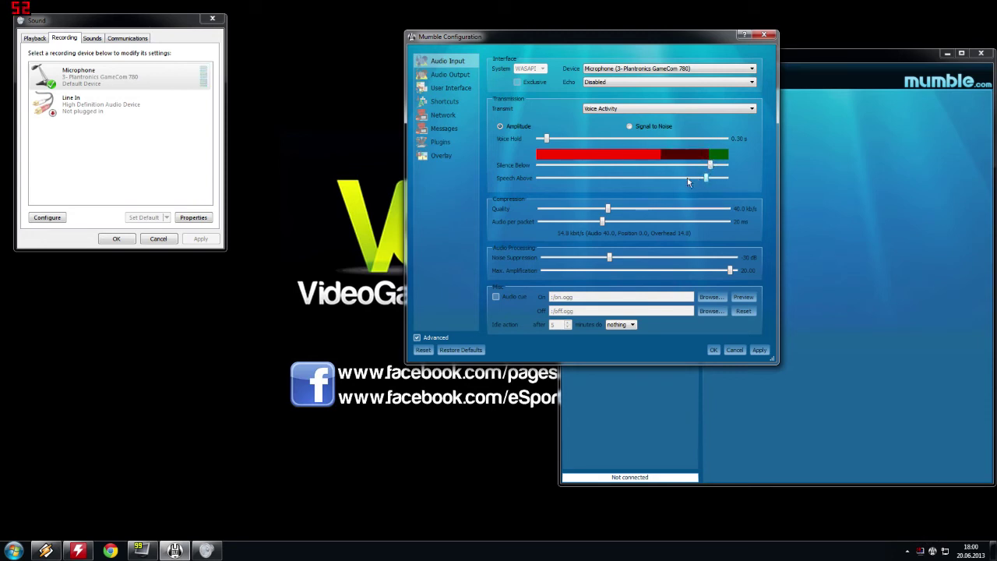
left_click(625, 109)
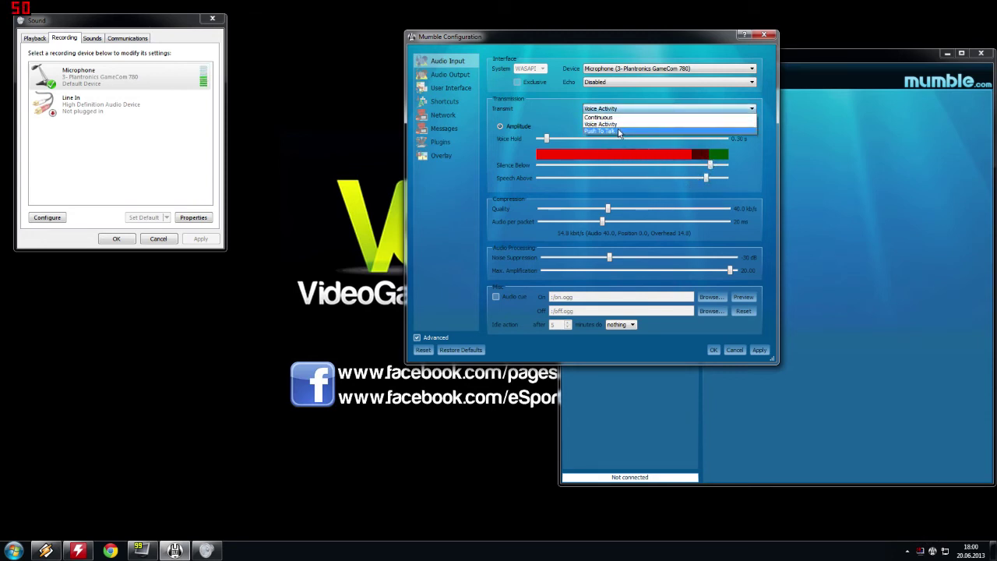
left_click(619, 129)
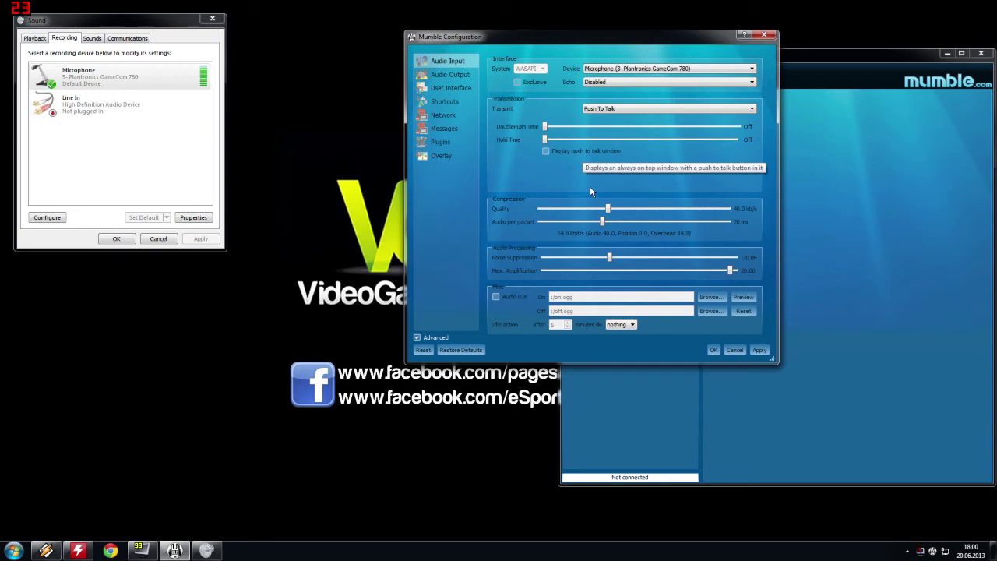
Check the default playback device in the Sound window, keep Speakers (3- Plantronics GameCom 780) as Mumble's output device, and redisplay the recording devices
left_click(450, 74)
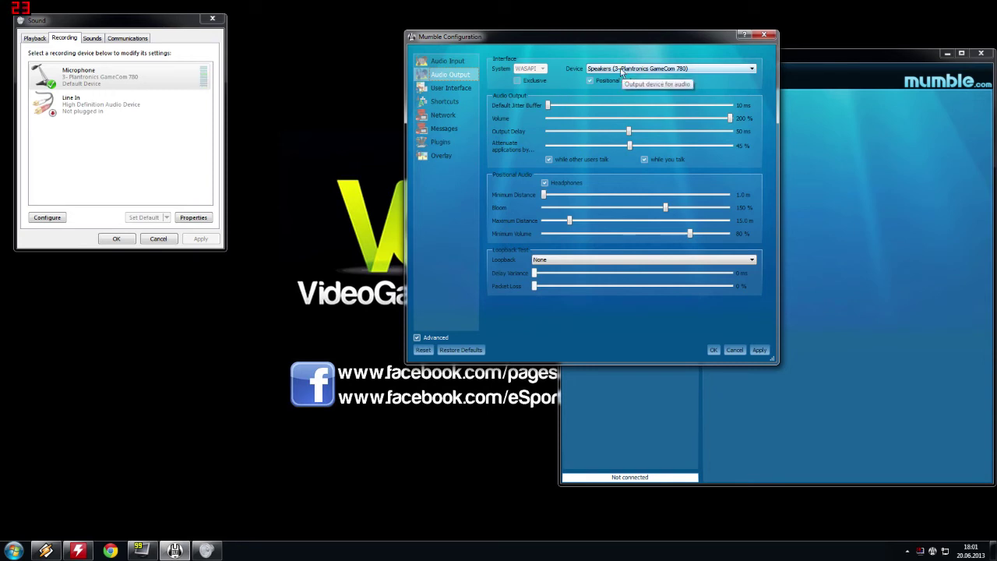
left_click(28, 34)
left_click(31, 38)
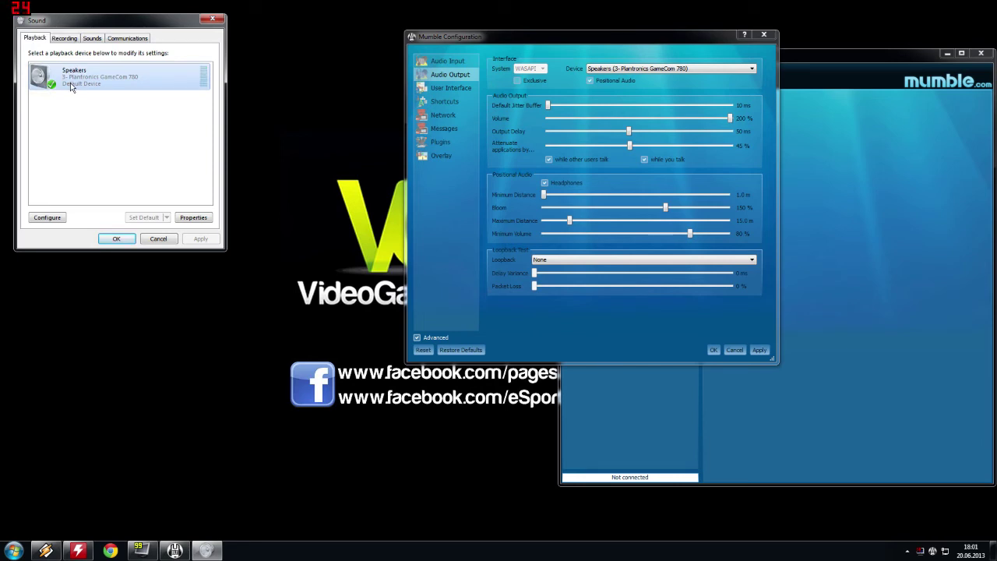
left_click(646, 70)
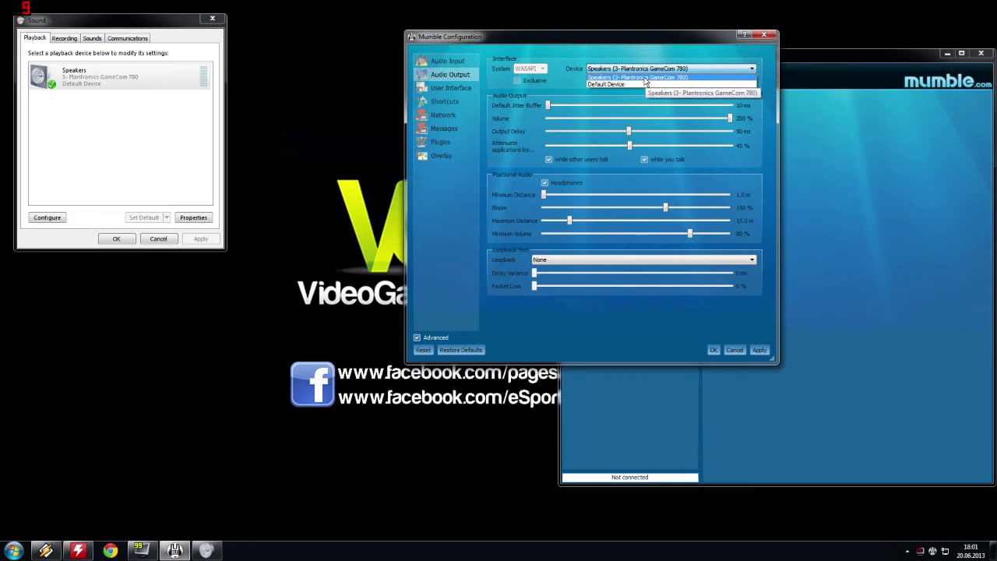
left_click(645, 78)
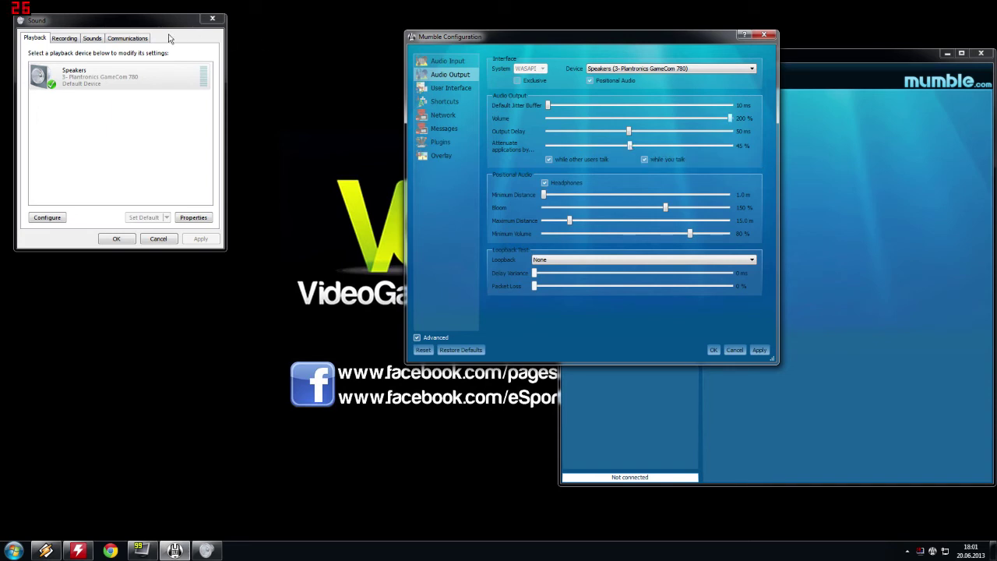
left_click(64, 38)
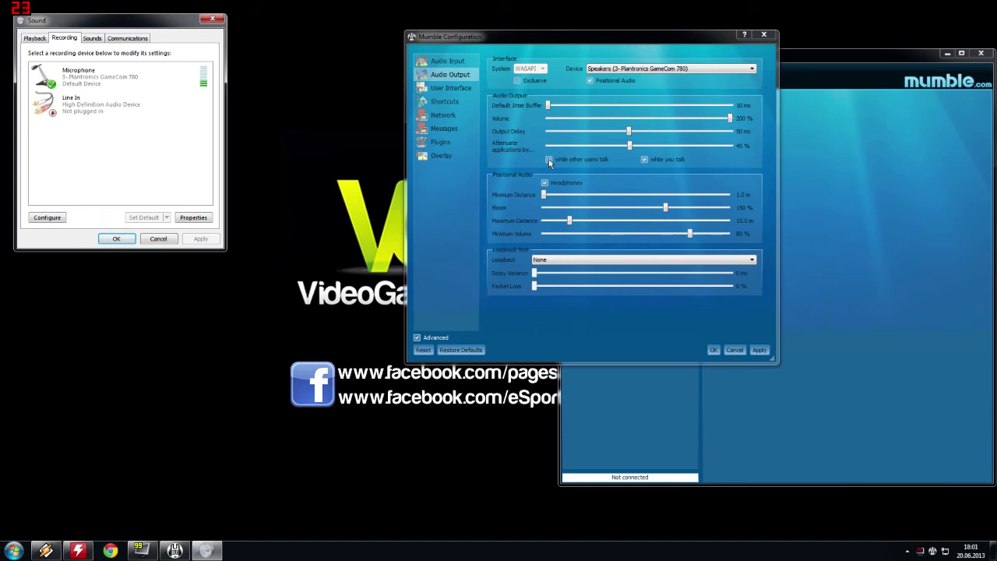
Disable application attenuation while other users talk and while you talk, then re-enable both options, keeping attenuation at 45 %
left_click(549, 159)
left_click(572, 158)
left_click(644, 160)
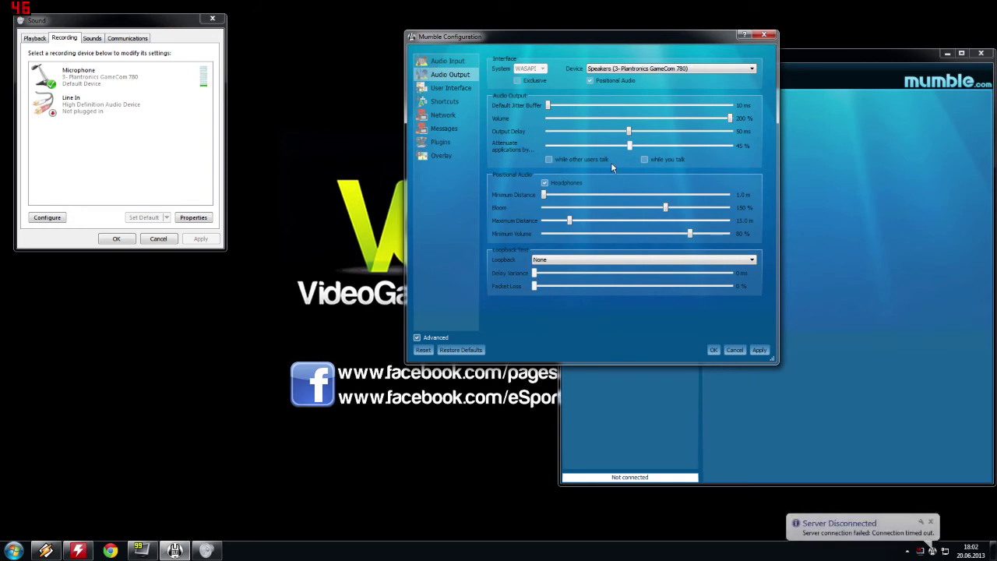
left_click(548, 159)
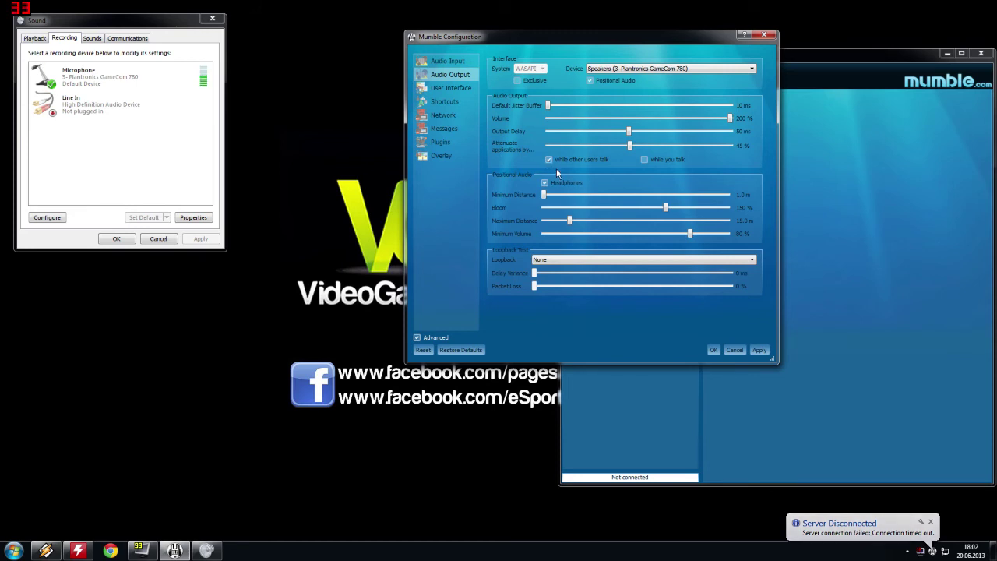
left_click(644, 160)
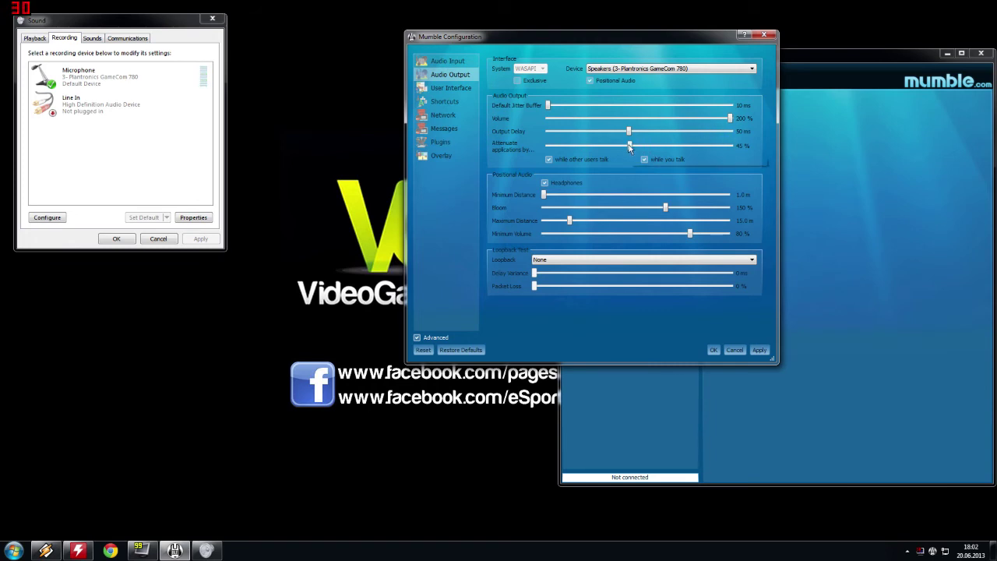
mouse_move(629, 147)
left_mouse_down()
mouse_move(703, 148)
mouse_move(605, 148)
mouse_move(630, 151)
left_mouse_up()
Switch the audio input transmission mode to Voice Activity and lower the Silence Below and Speech Above thresholds, keeping speech slightly above silence
left_click(448, 62)
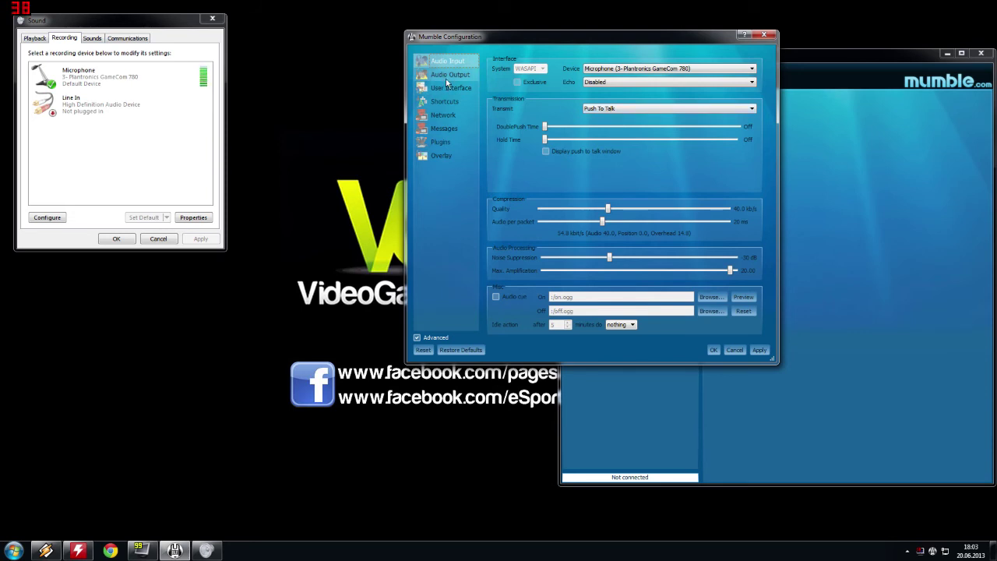
left_click(616, 109)
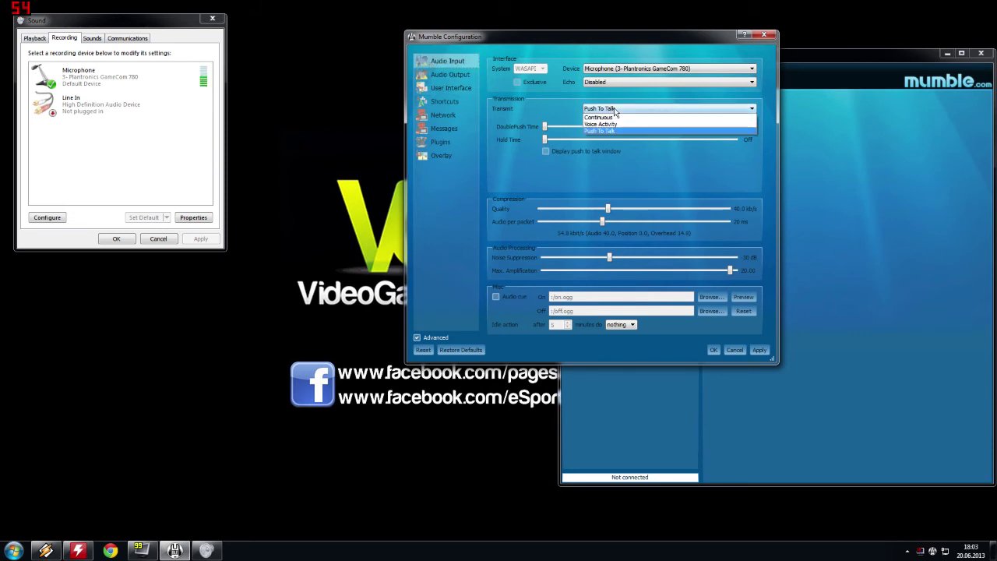
left_click(616, 123)
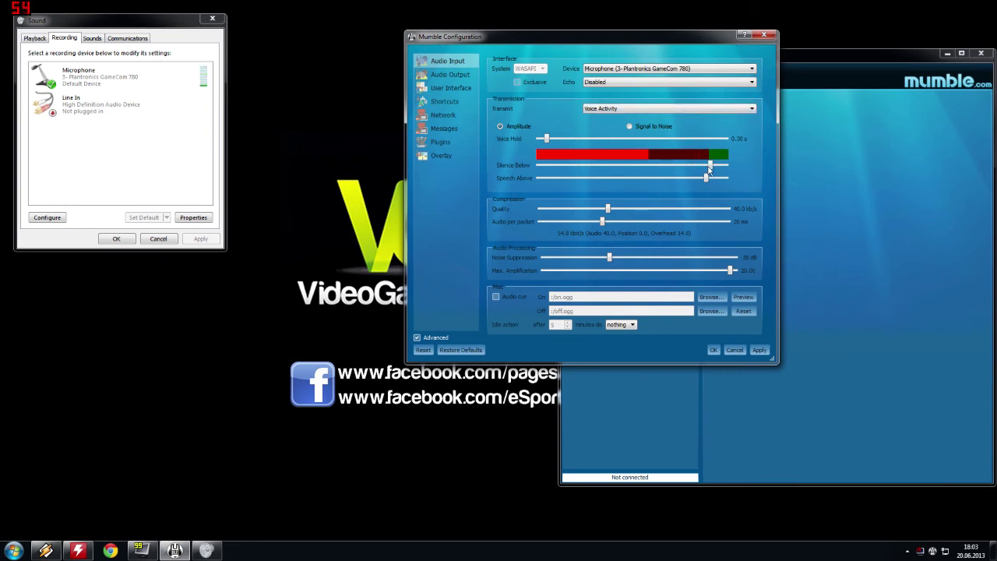
left_click_drag(711, 170, 668, 169)
left_click(677, 179)
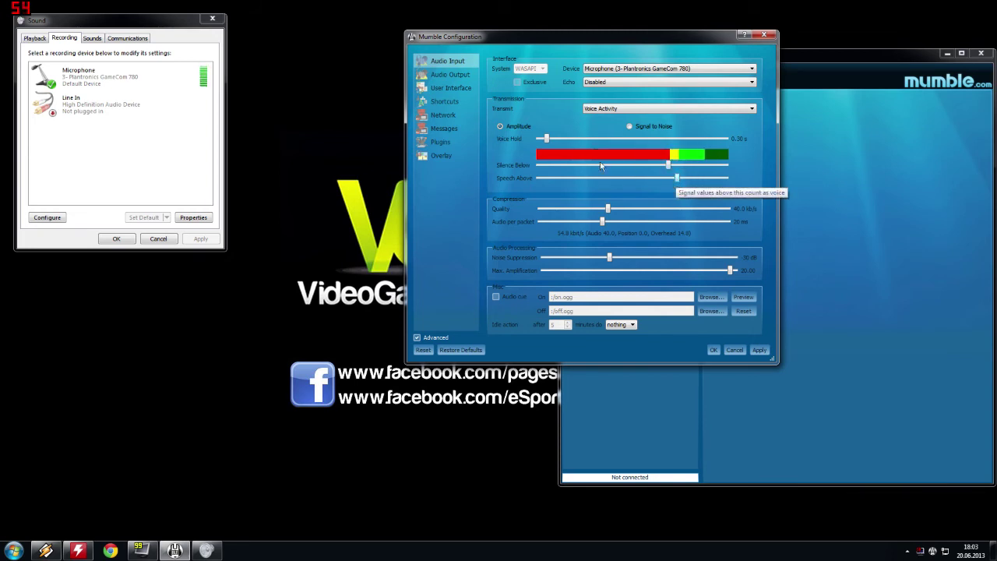
left_click(467, 76)
left_click(450, 61)
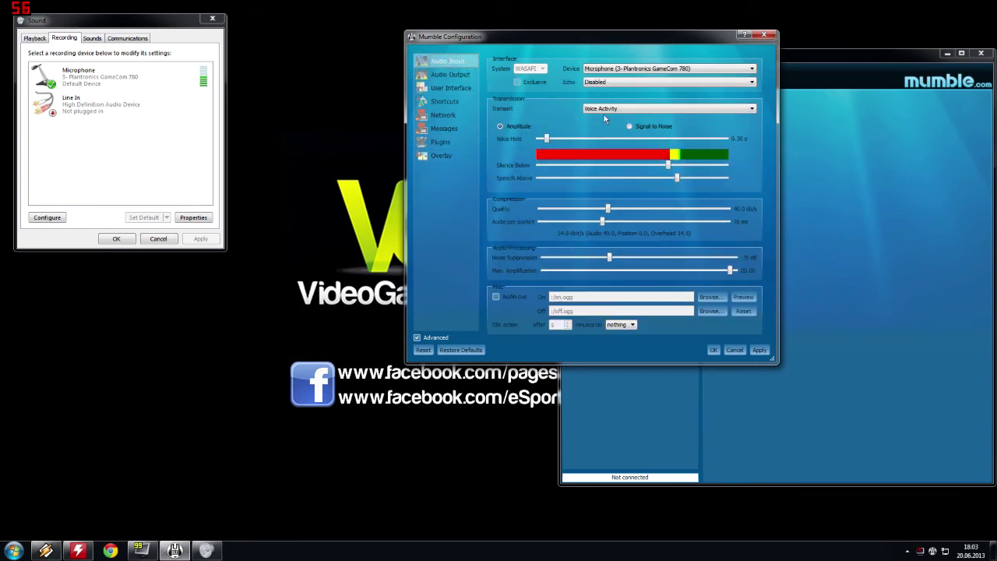
Set the transmission mode to Push To Talk and look at the audio output and user interface settings
left_click(684, 110)
left_click(685, 131)
left_click(460, 76)
left_click(454, 89)
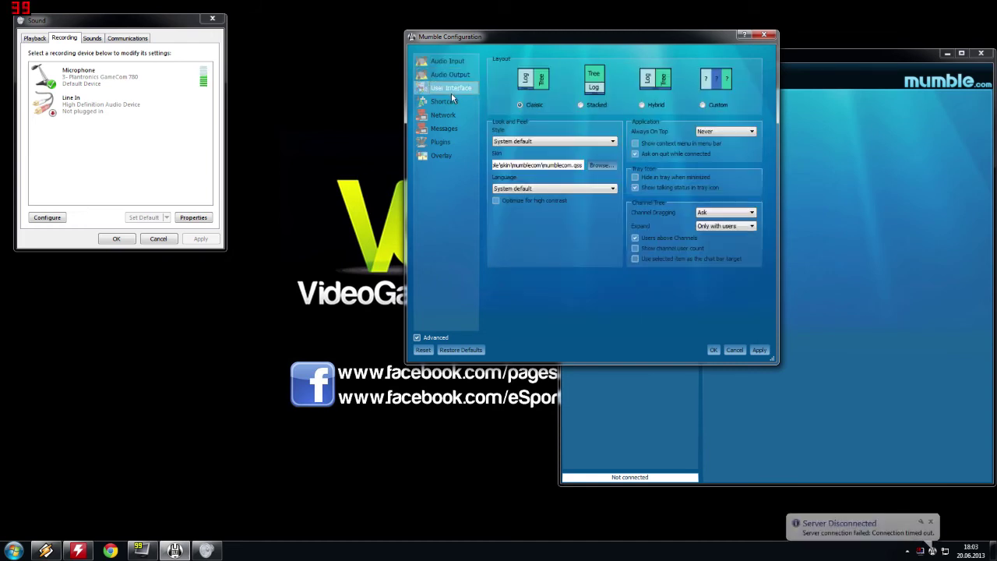
Add a new shortcut with the Push-to-Talk function and assign the Insert key to it
left_click(448, 105)
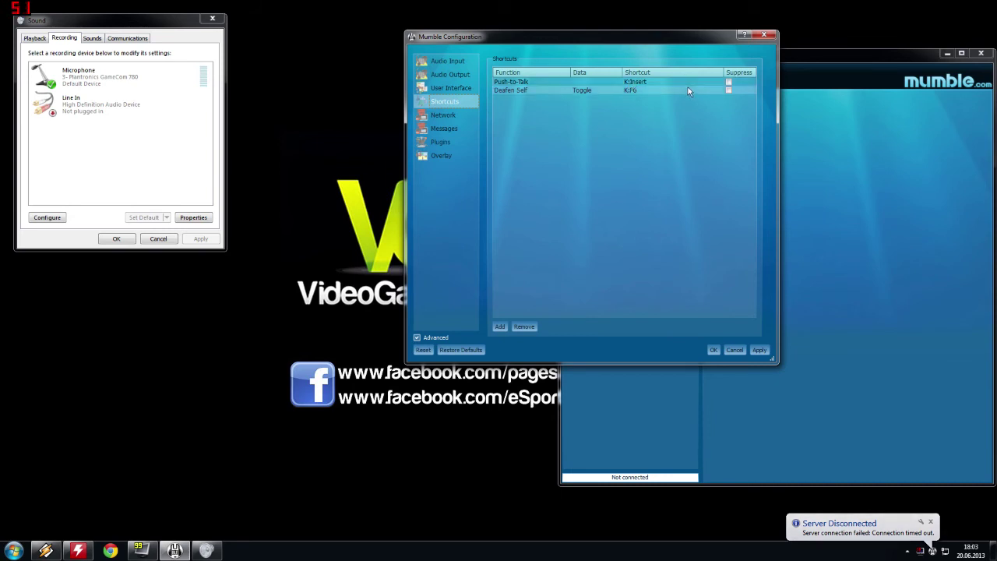
left_click(500, 326)
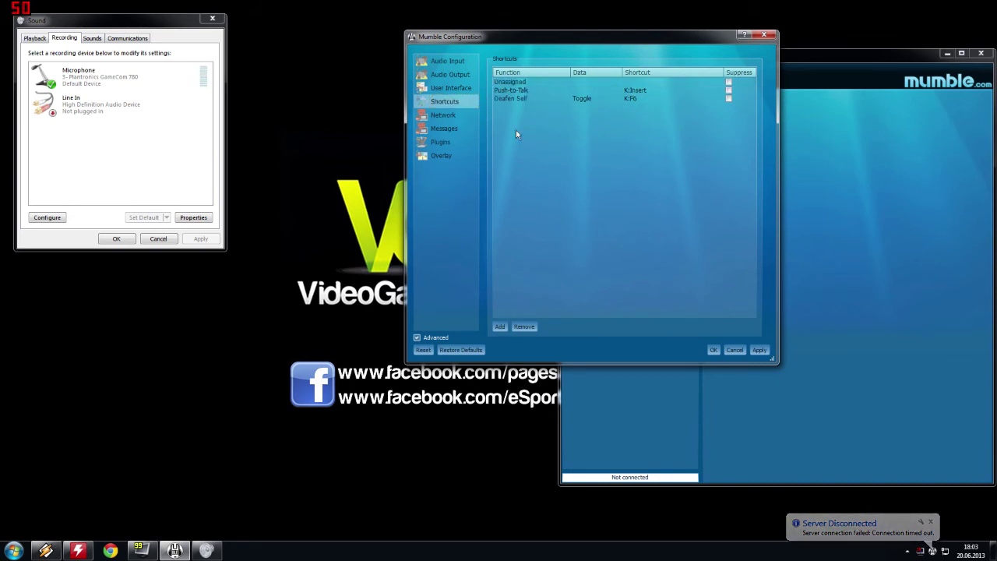
double_click(511, 84)
left_click(564, 83)
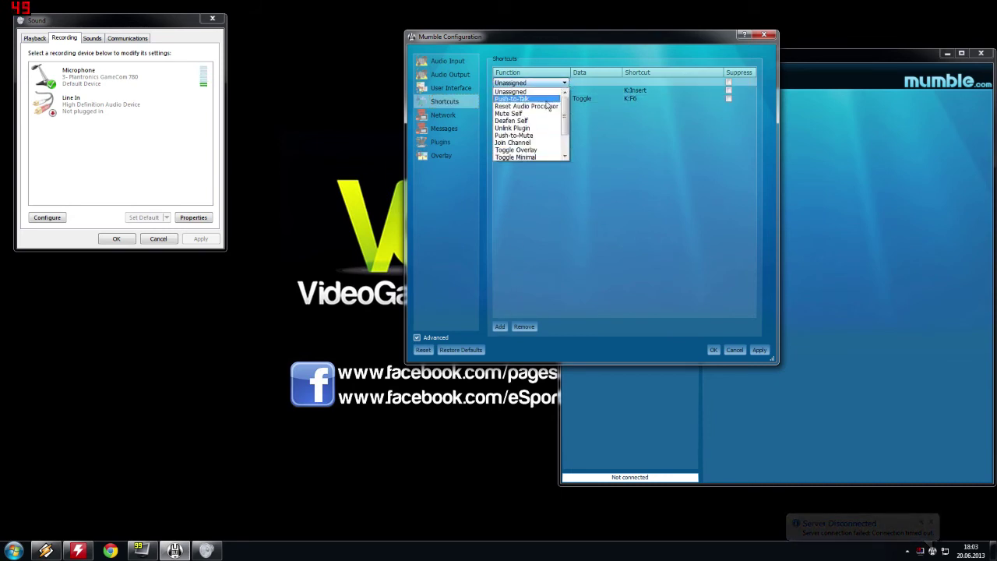
left_click(545, 97)
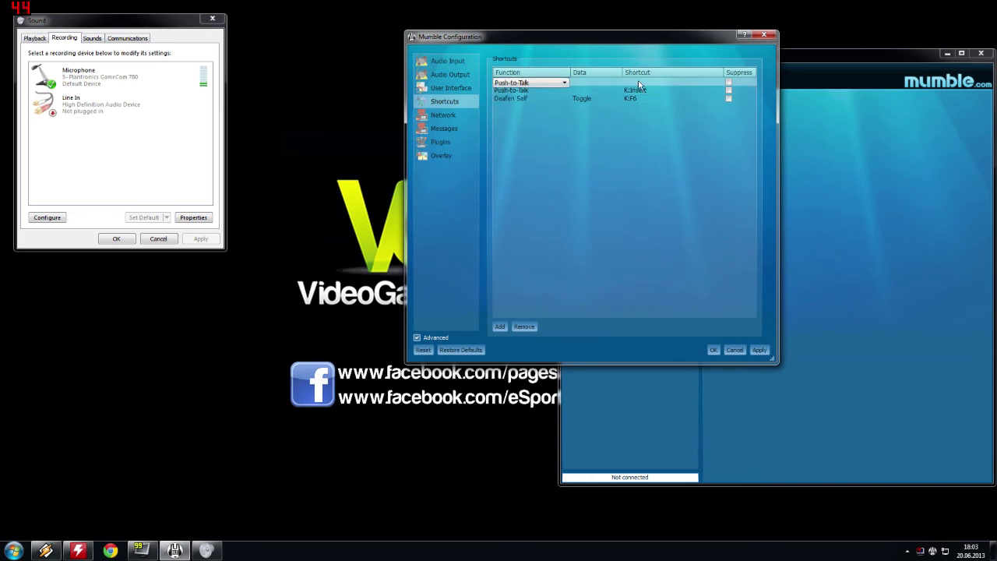
double_click(635, 82)
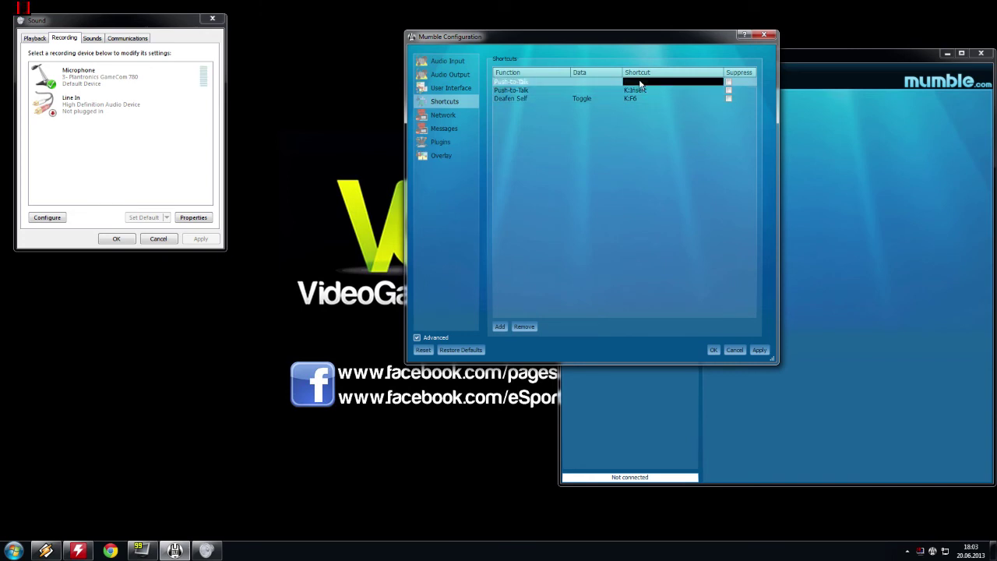
key("Insert")
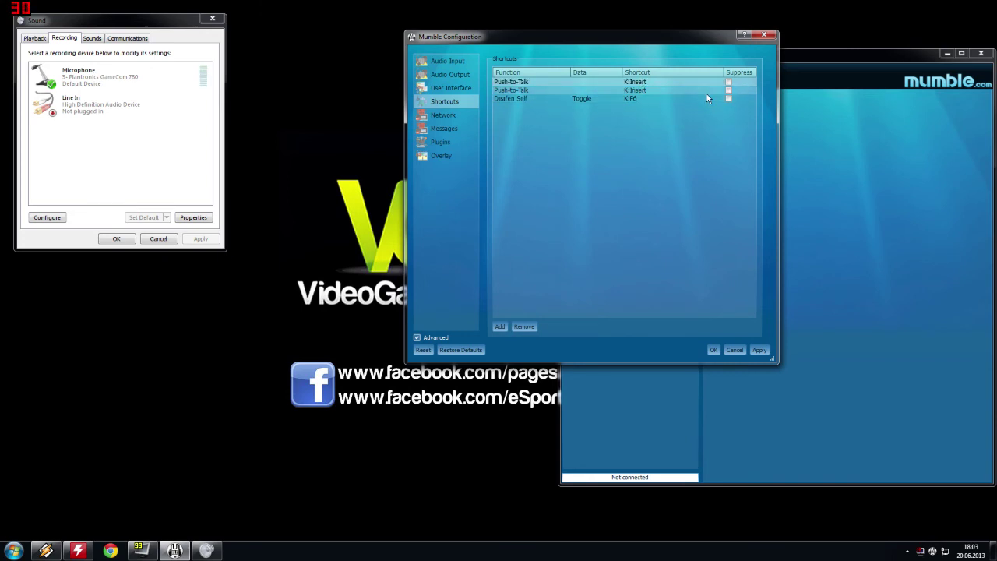
Remove the duplicate Push-to-Talk shortcut and open the function choice of the Deafen Self shortcut
left_click(602, 91)
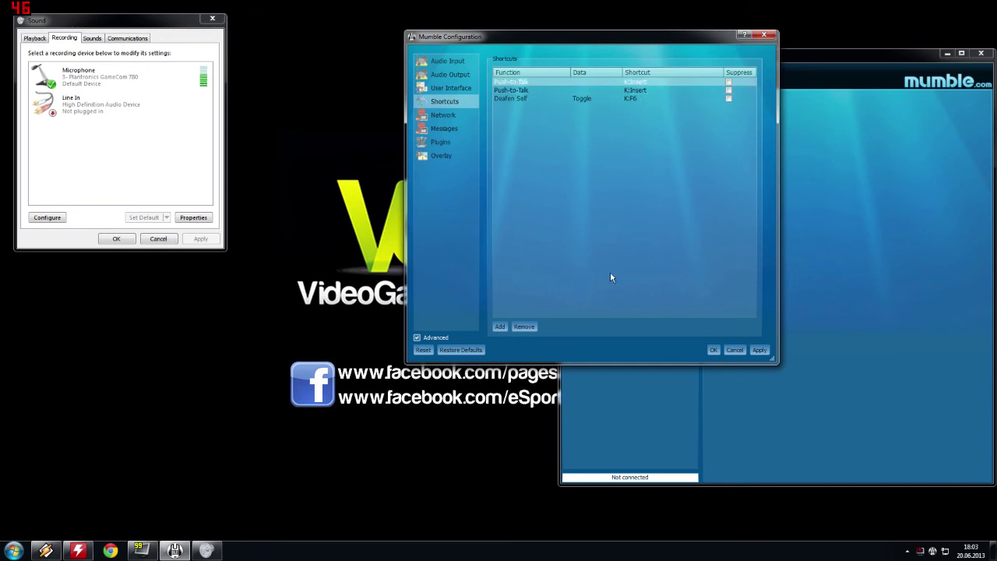
left_click(523, 326)
double_click(528, 94)
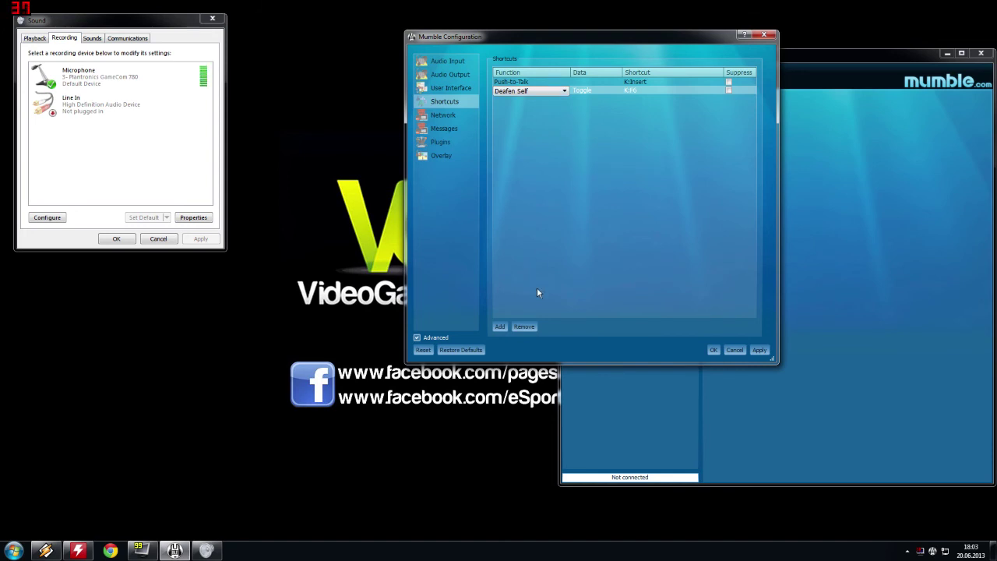
Display the overlay settings, enlarge the sample user list in the layout preview and shrink it again
left_click(446, 115)
left_click(445, 127)
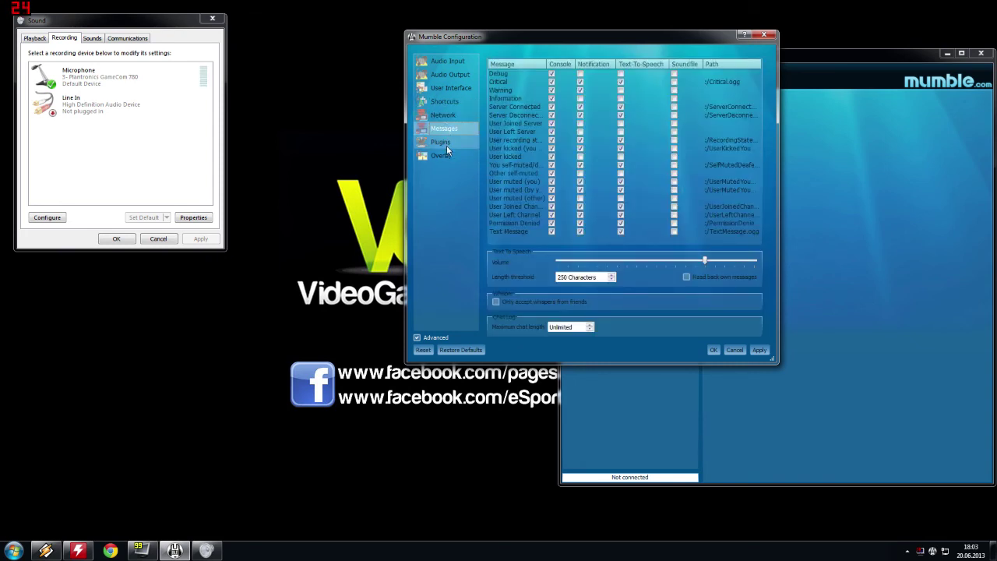
left_click(442, 155)
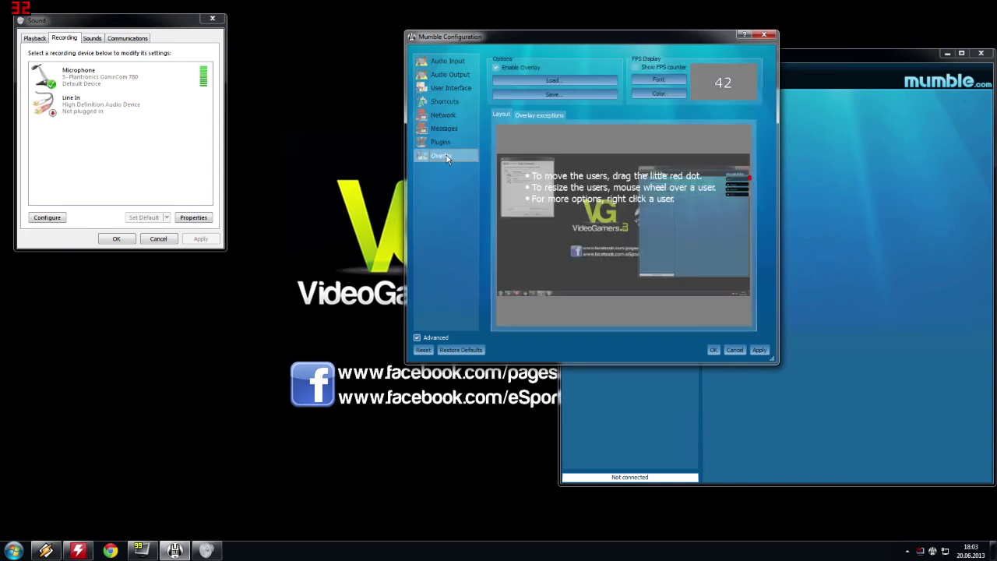
left_click(497, 68)
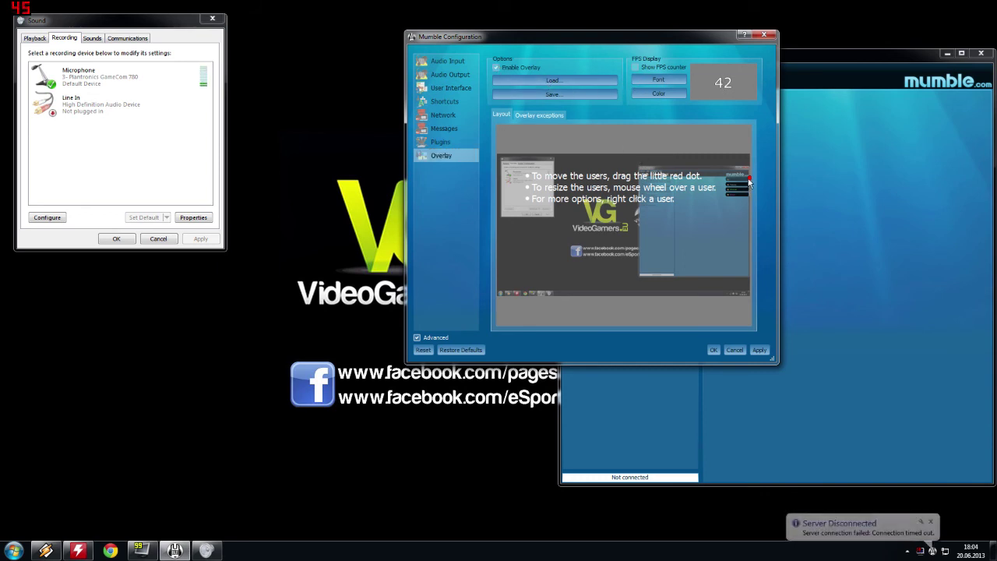
scroll(738, 185, "up", 10)
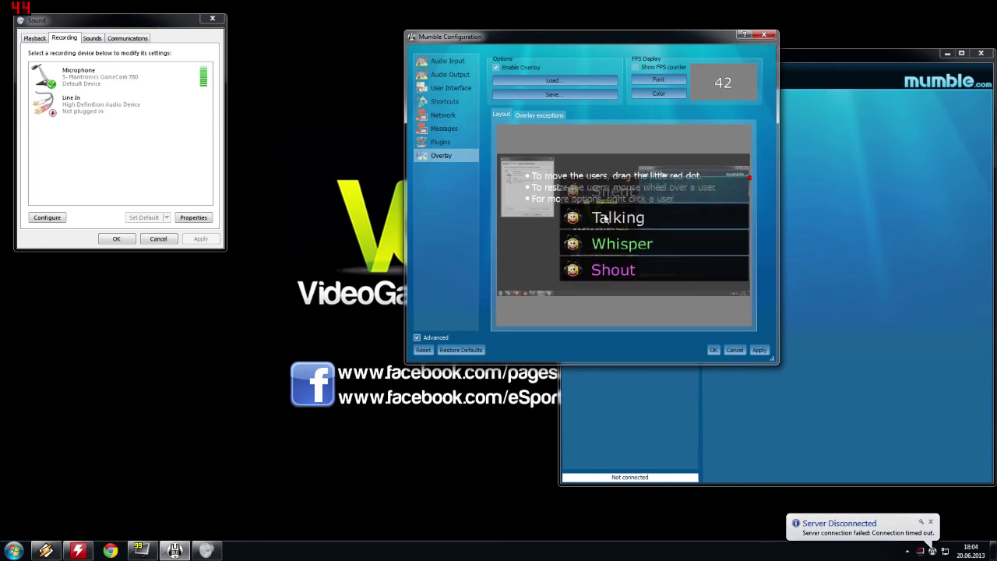
scroll(681, 204, "down", 10)
scroll(719, 203, "down", 5)
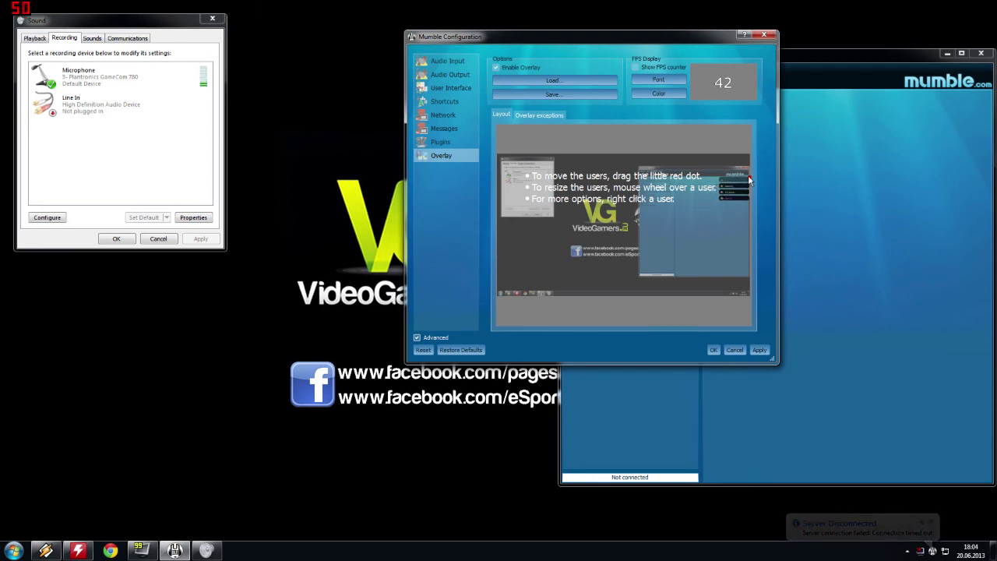
Move the overlay user list slightly down along the preview's right edge and readjust it to a small size
mouse_move(746, 178)
left_mouse_down()
mouse_move(749, 222)
mouse_move(750, 187)
left_mouse_up()
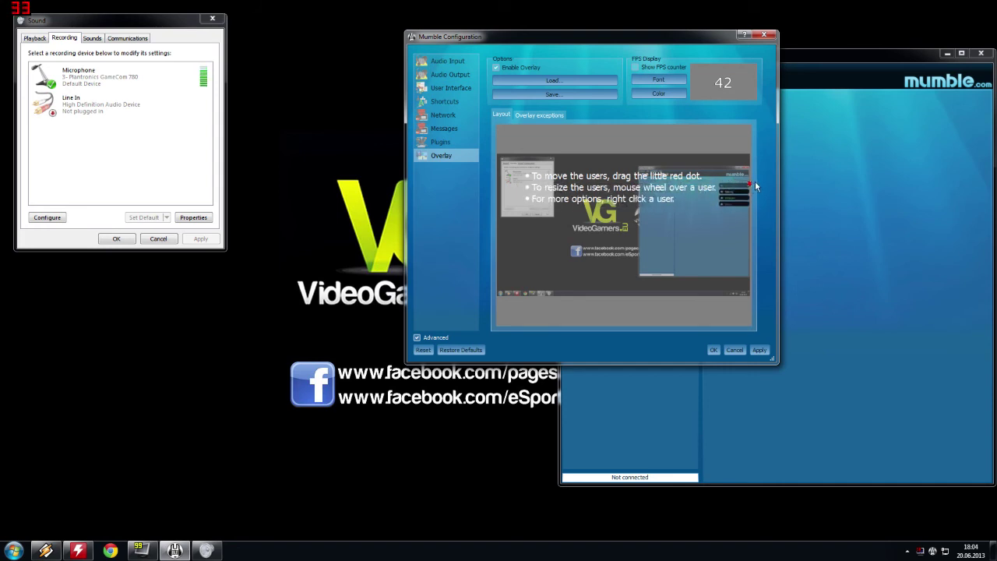
scroll(734, 200, "up", 2)
scroll(734, 202, "down", 4)
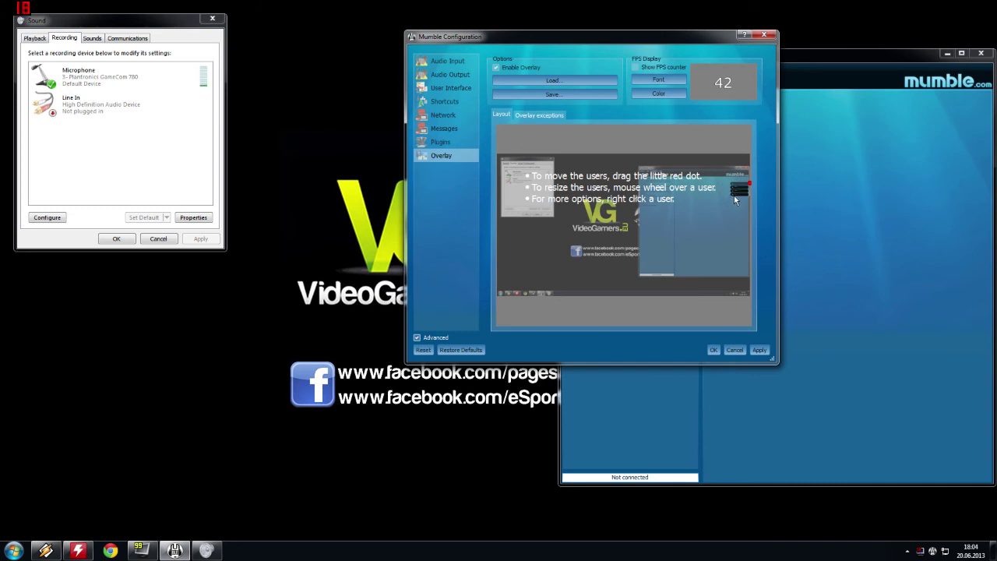
scroll(743, 194, "up", 1)
scroll(743, 190, "up", 2)
Look through the plugins, messages and overlay pages again and return to the shortcut list
left_click(438, 142)
left_click(434, 132)
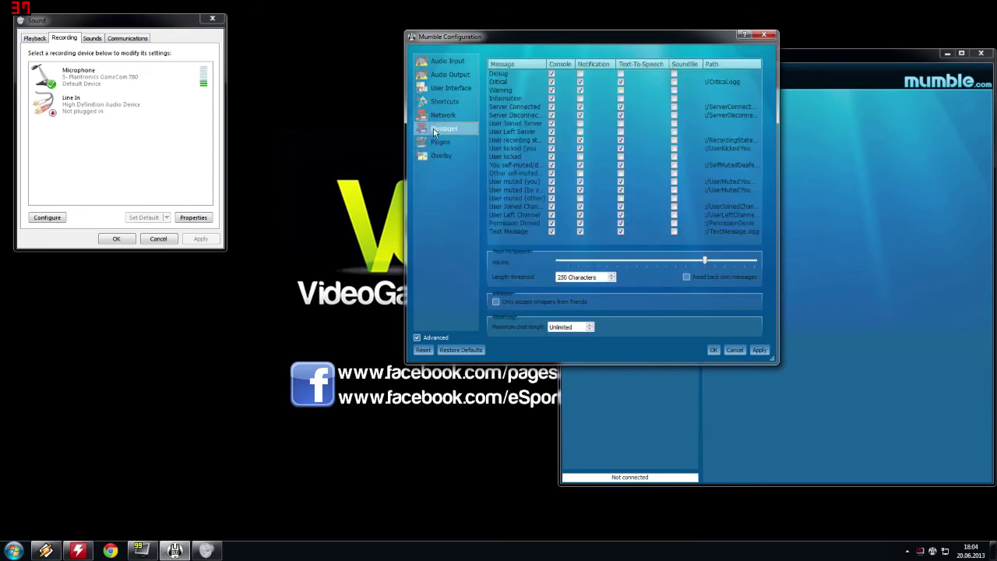
left_click(434, 157)
left_click(442, 102)
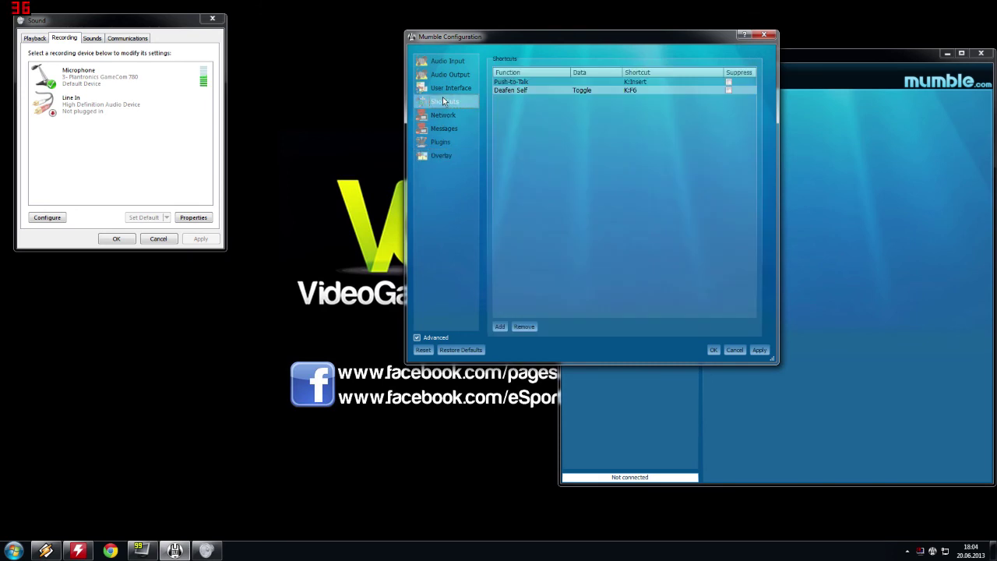
Look through the user interface, audio, plugins, shortcuts, messages and network settings again, and close the configuration without applying changes
left_click(442, 88)
left_click(441, 75)
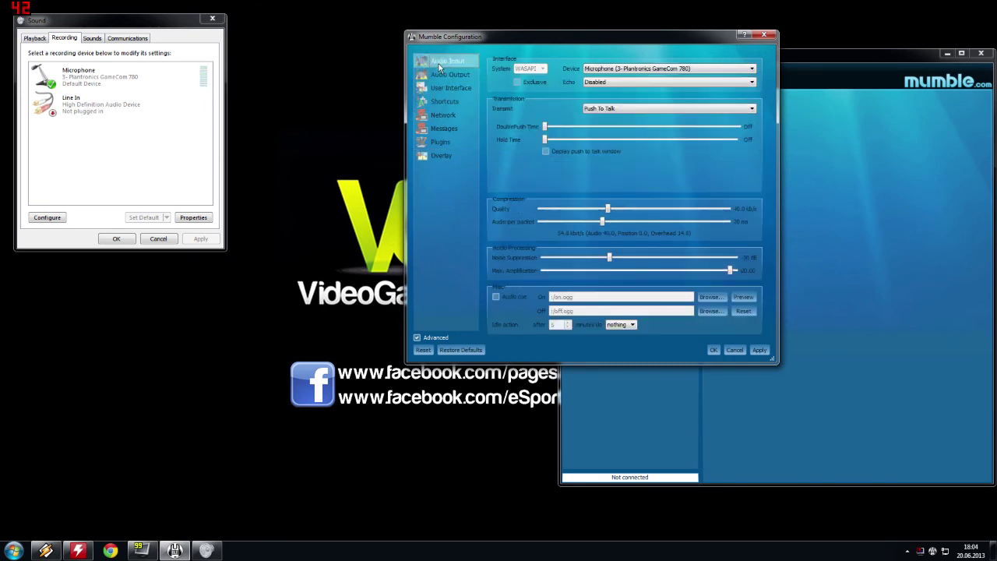
left_click(440, 142)
left_click(436, 102)
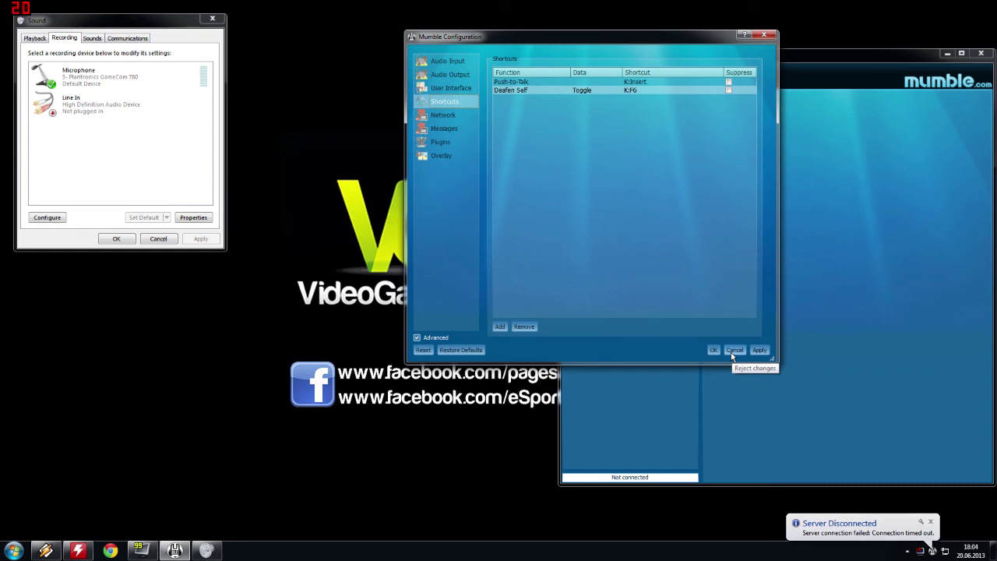
left_click(443, 130)
left_click(442, 115)
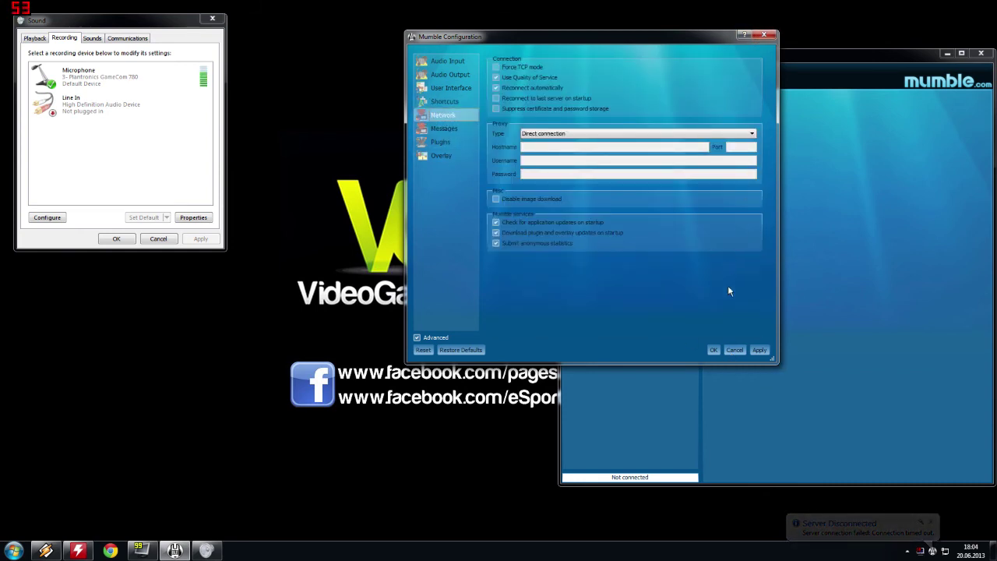
left_click(737, 348)
Enable the Text-To-Speech option and disable it again
left_click(619, 68)
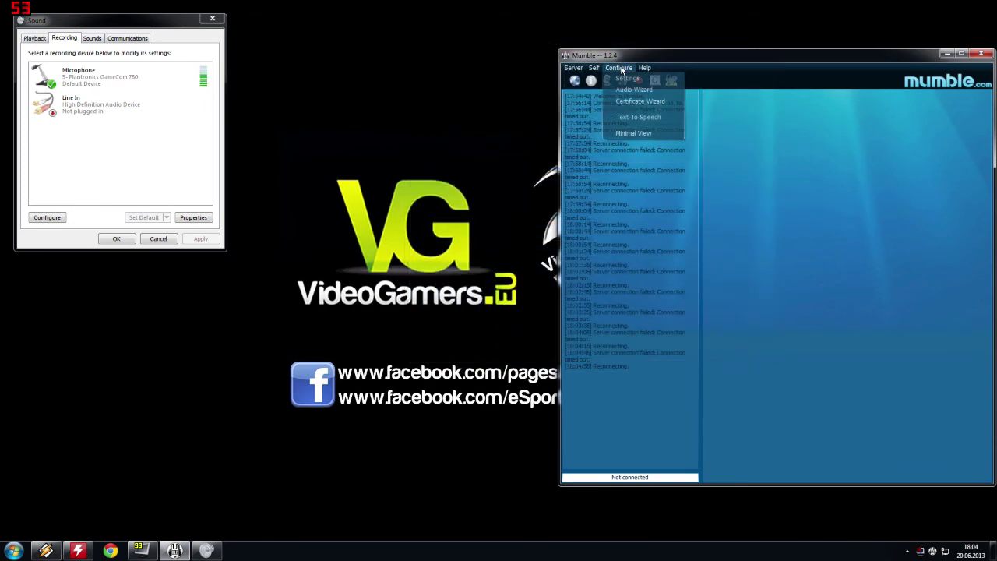
left_click(640, 117)
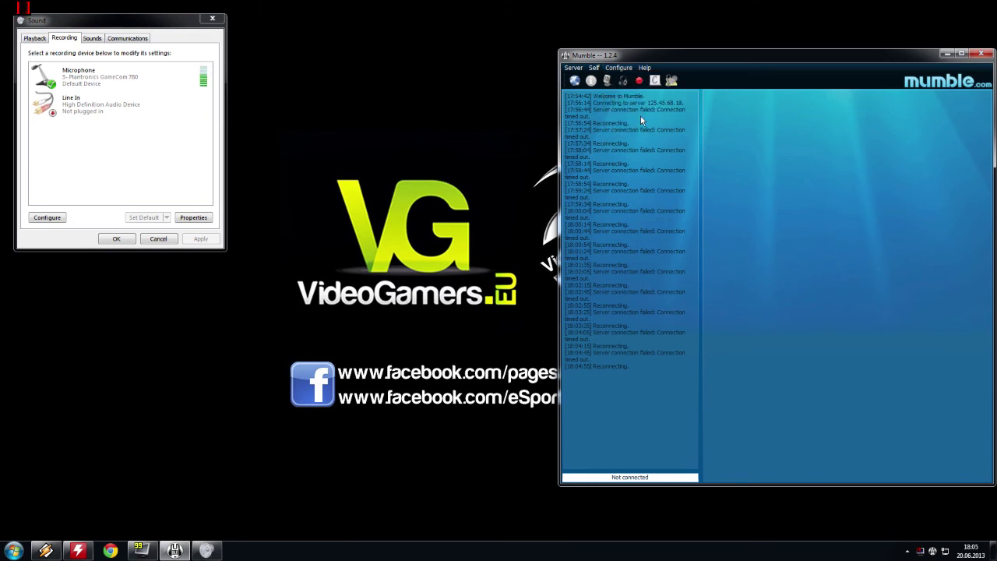
left_click(619, 68)
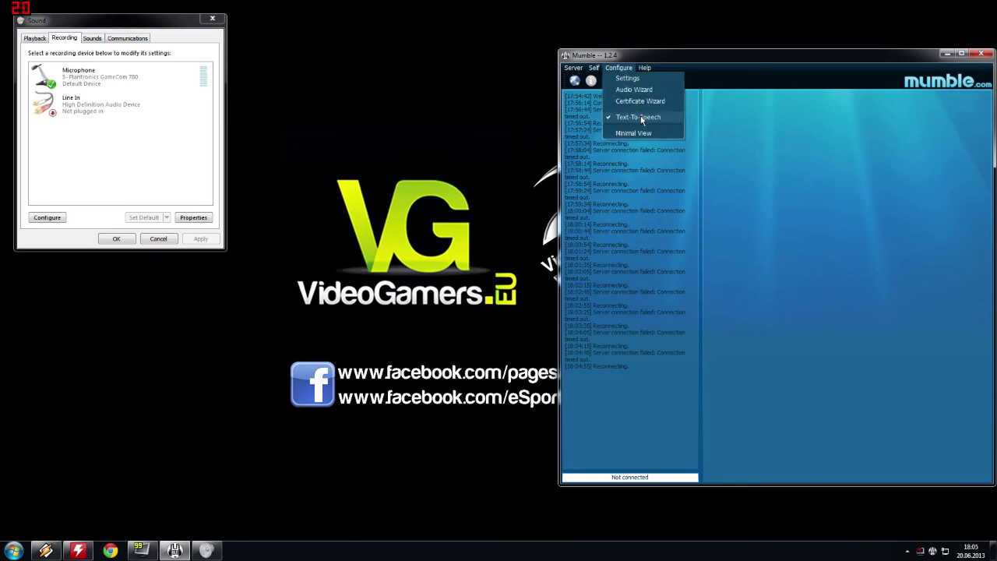
left_click(629, 146)
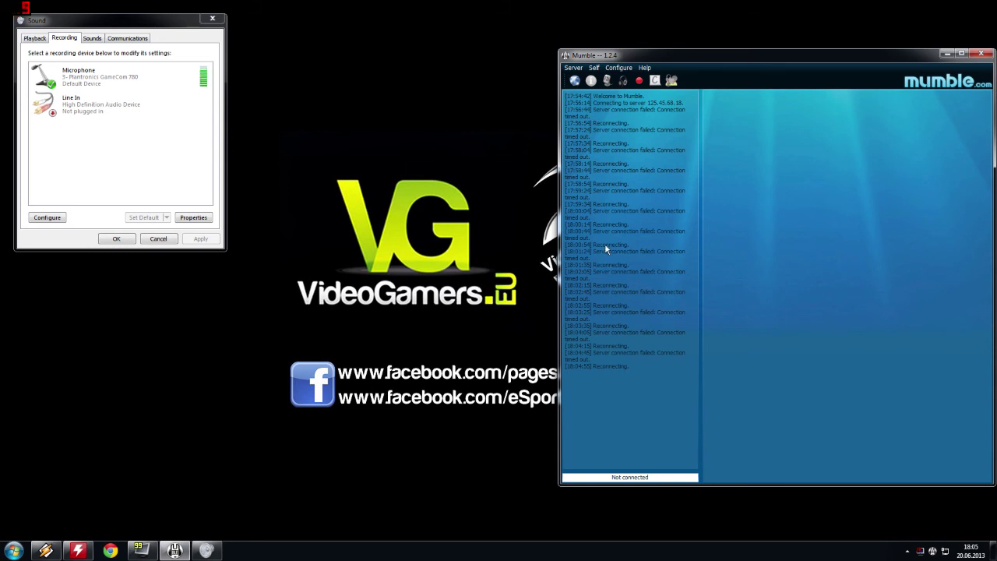
Connect to the favorite server Ajutine and join the Alpha channel under Defence in Battlefield 3
left_click(572, 69)
left_click(575, 77)
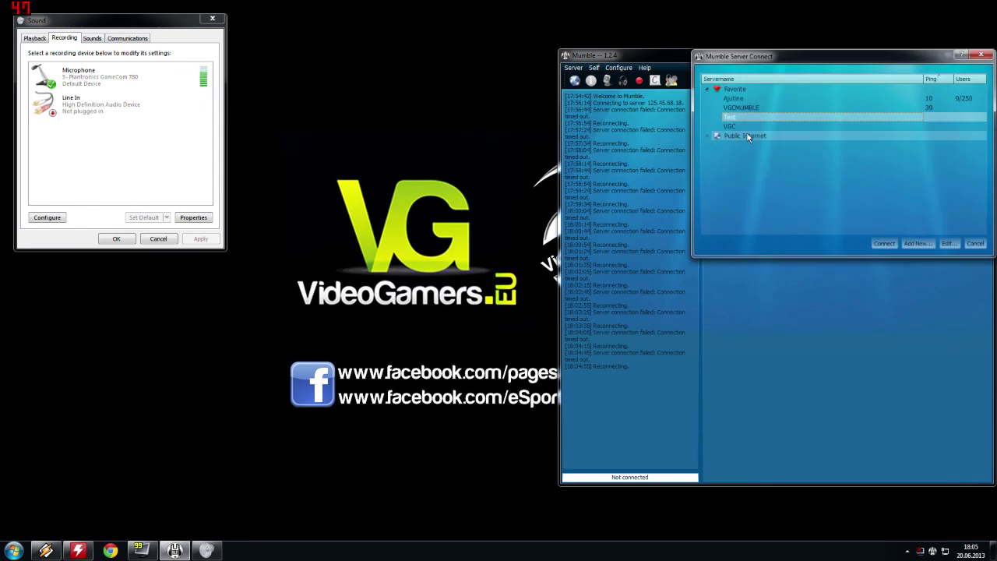
mouse_move(758, 98)
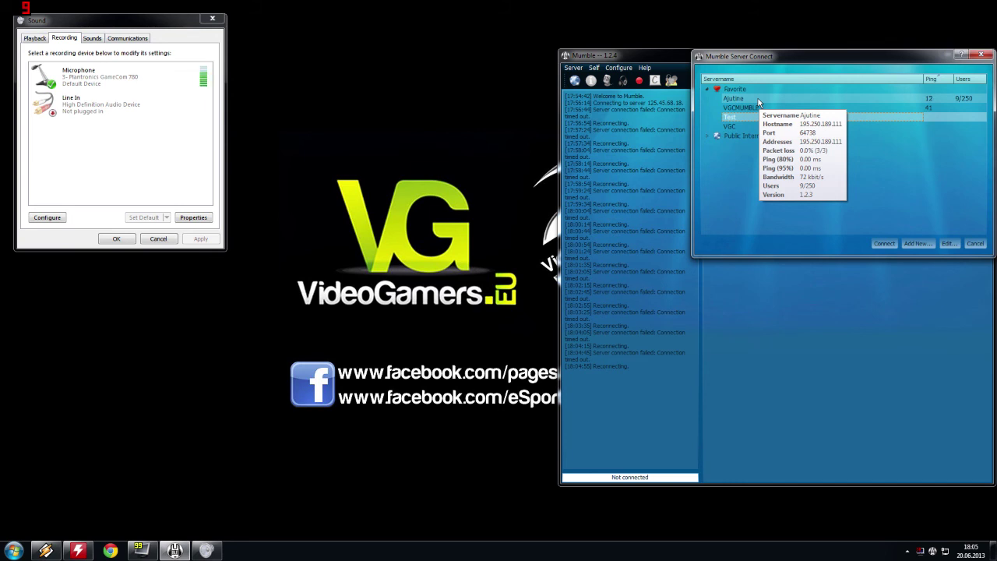
double_click(758, 98)
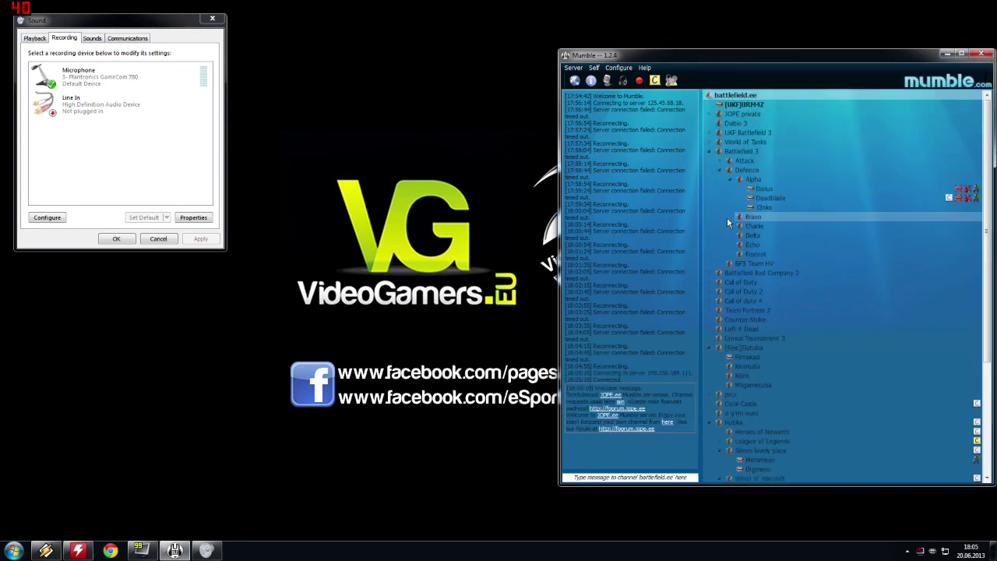
double_click(750, 180)
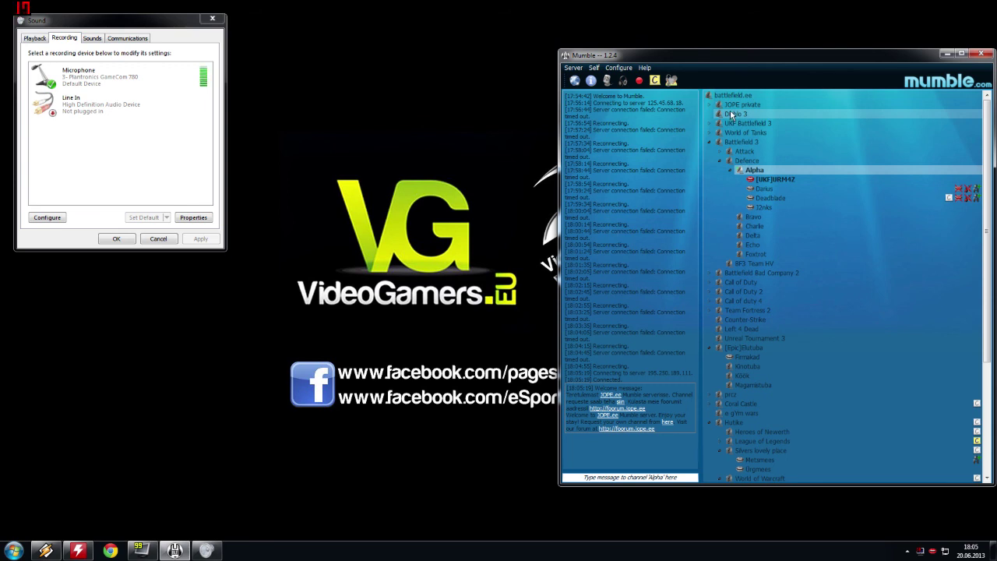
left_click(574, 69)
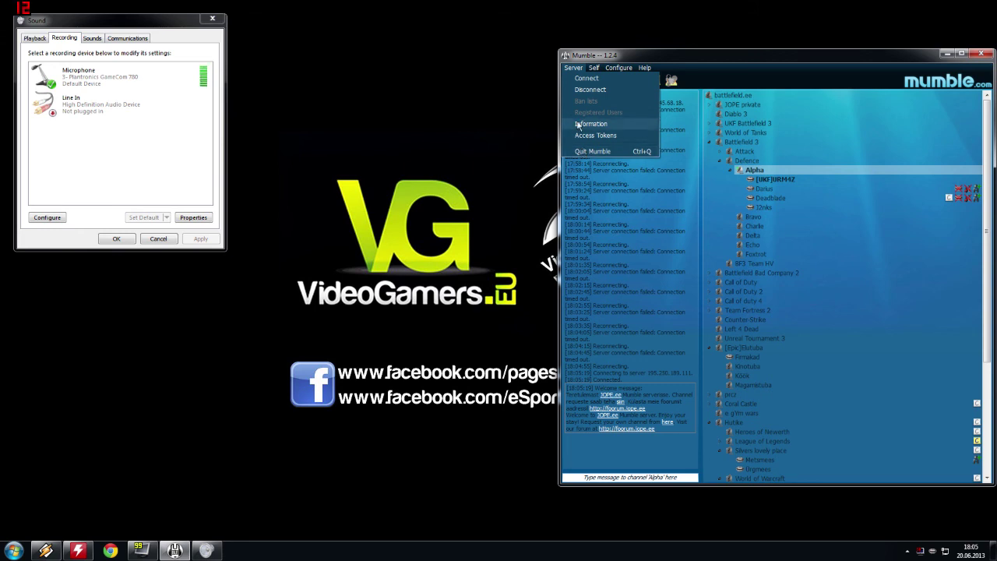
left_click(612, 69)
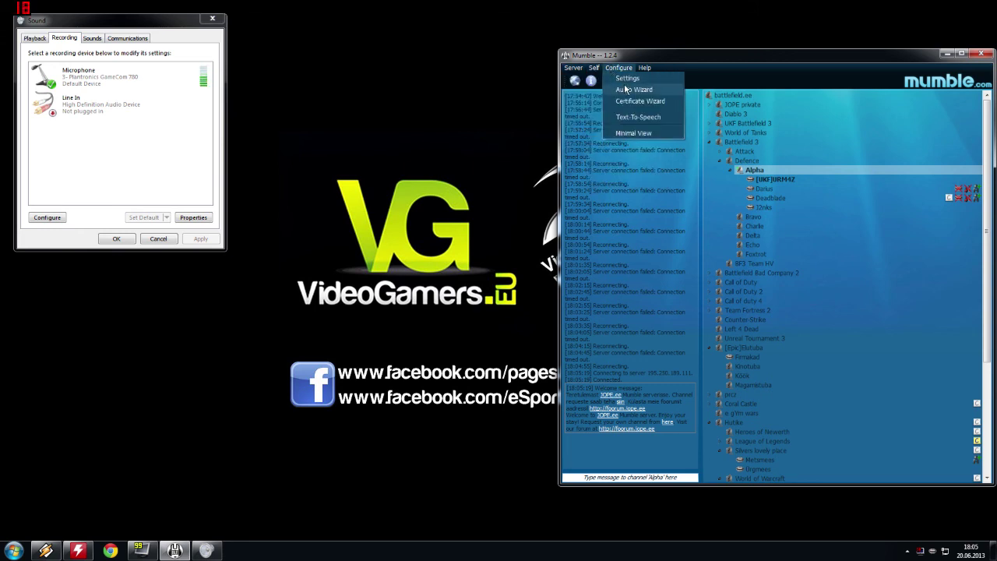
mouse_move(573, 68)
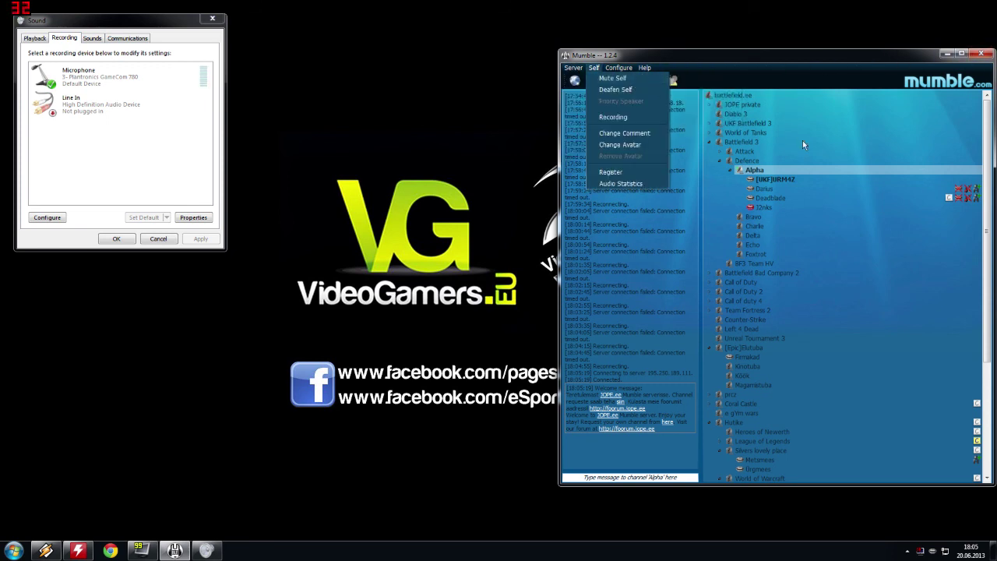
left_click(805, 166)
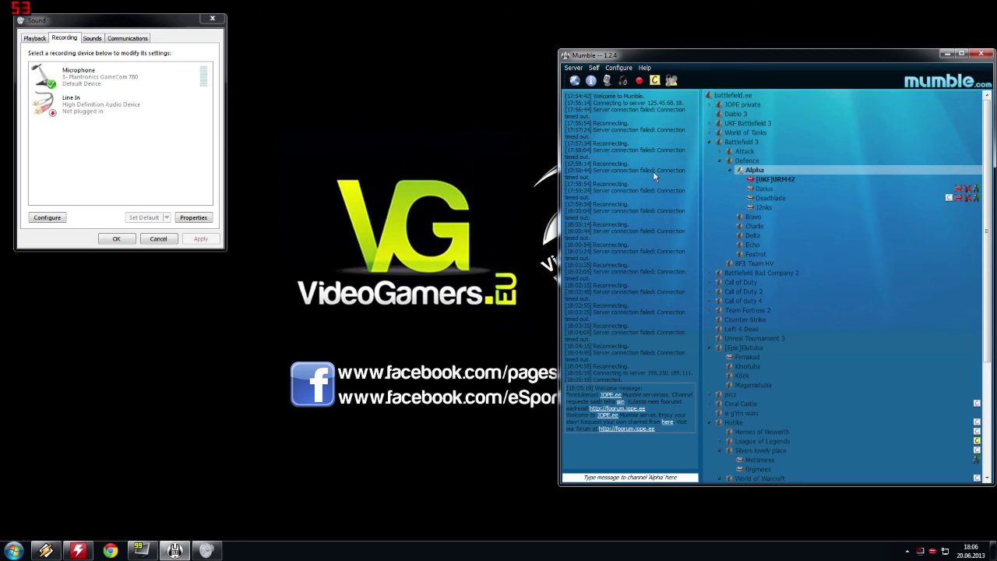
left_click(573, 68)
left_click(752, 84)
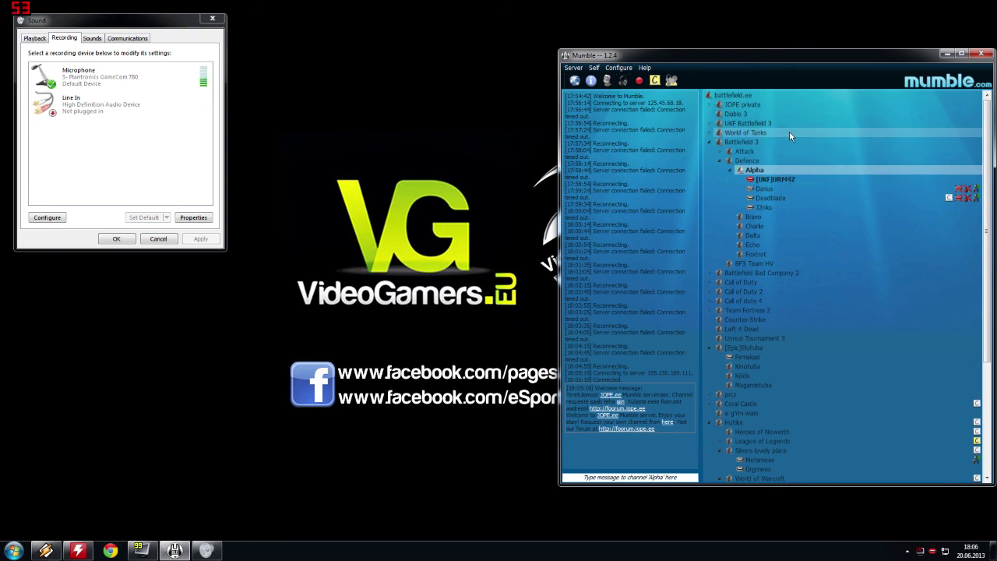
Deafen yourself on the server, and collapse and re-expand the Battlefield 3 channel group
left_click(622, 80)
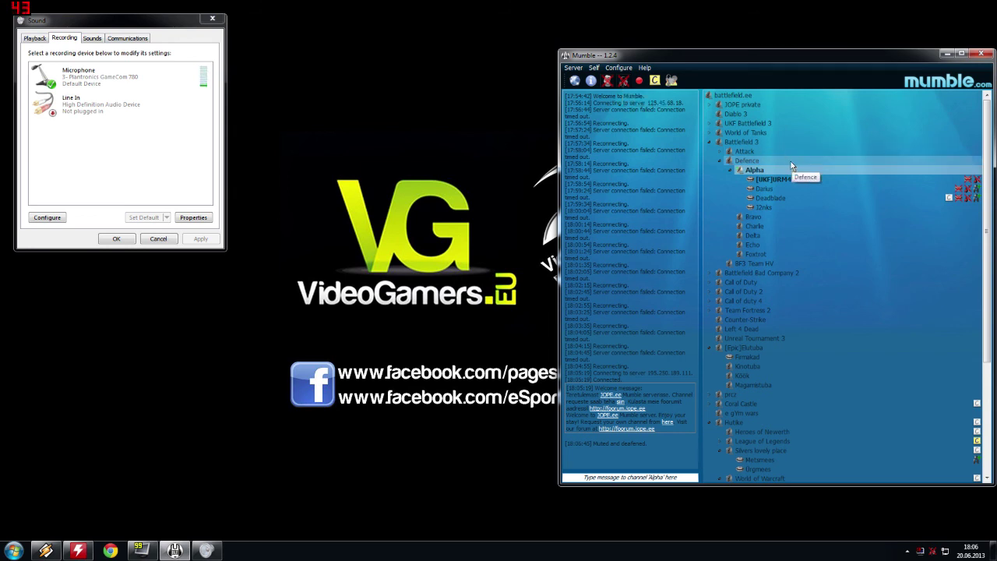
left_click(708, 140)
left_click(708, 141)
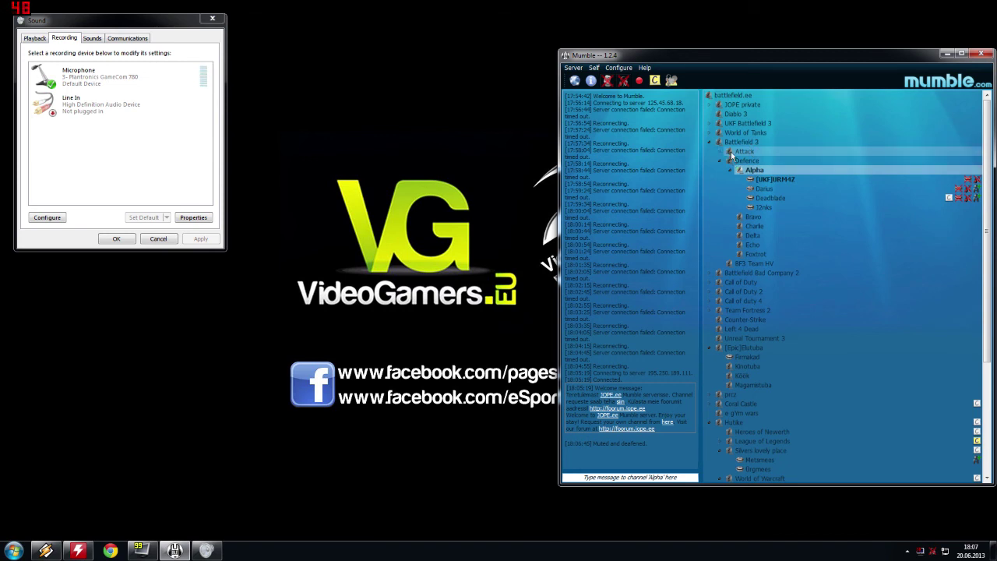
Join the Attack channel under Battlefield 3 and undeafen yourself
double_click(752, 152)
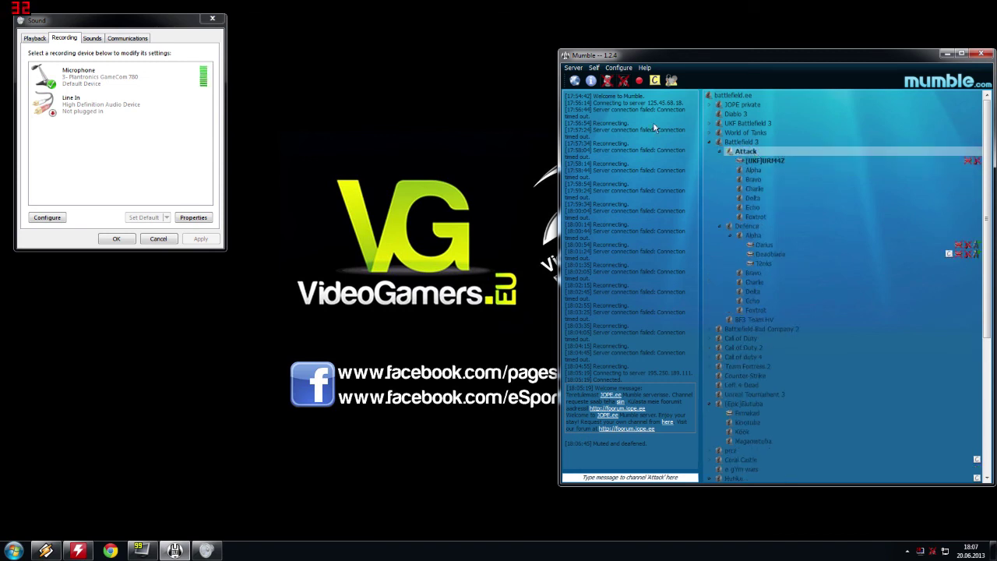
left_click(623, 80)
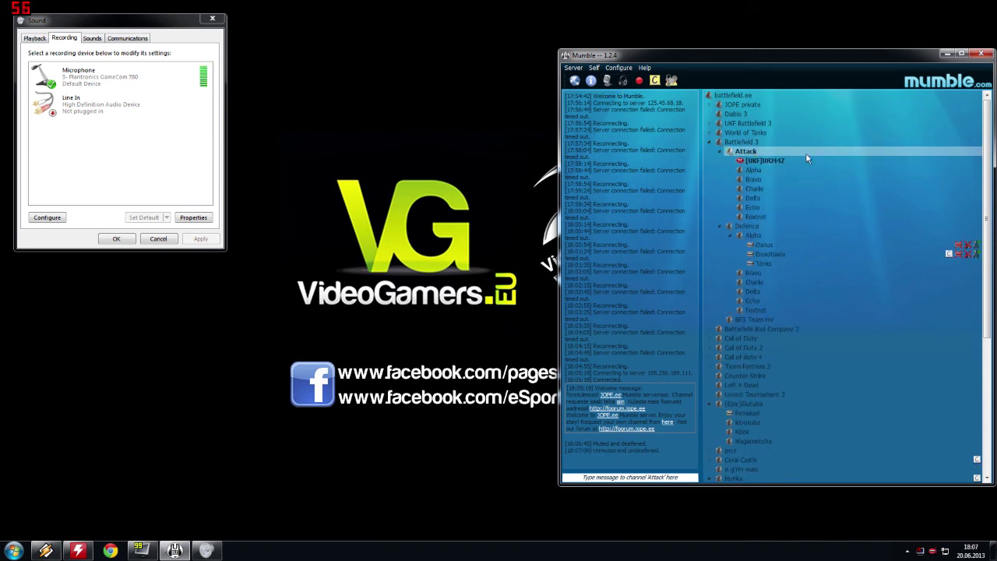